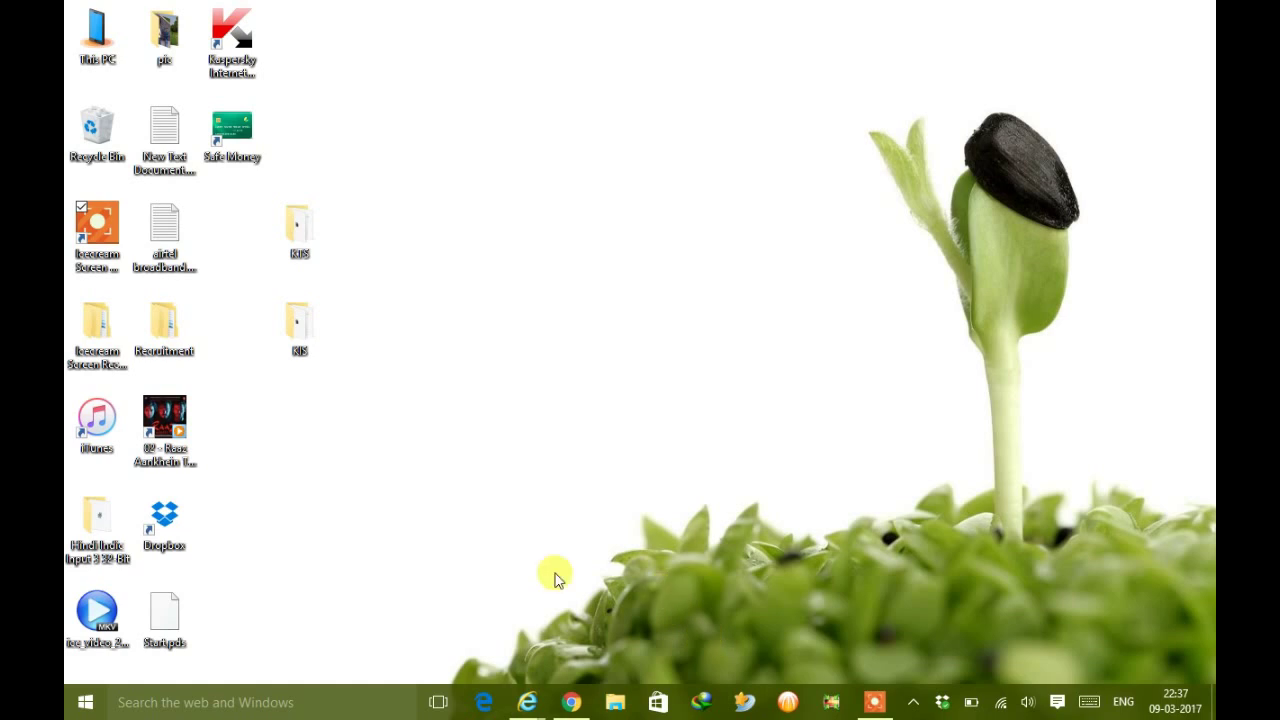
# Open the Hindi Indic Input 3 32-Bit folder on the desktop and launch the Hindi Indic Input 3 32-Bit.msi installer
pyautogui.click(115, 520)
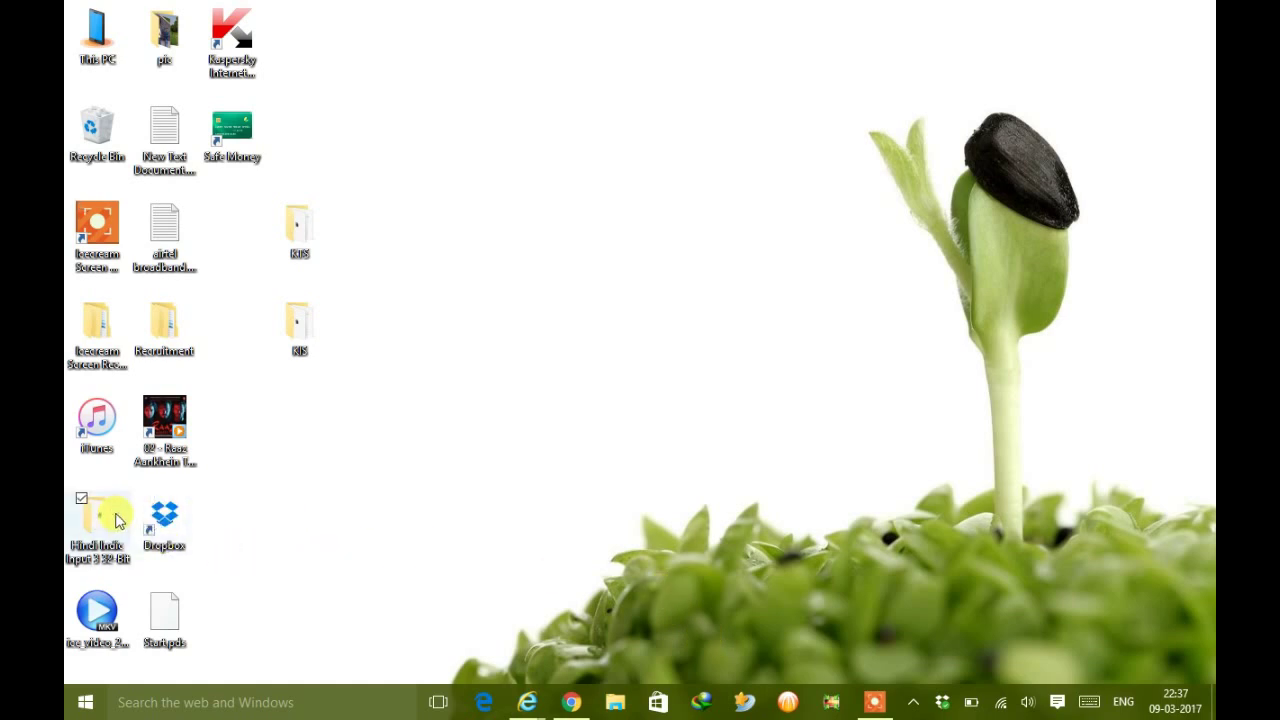
pyautogui.doubleClick(115, 520)
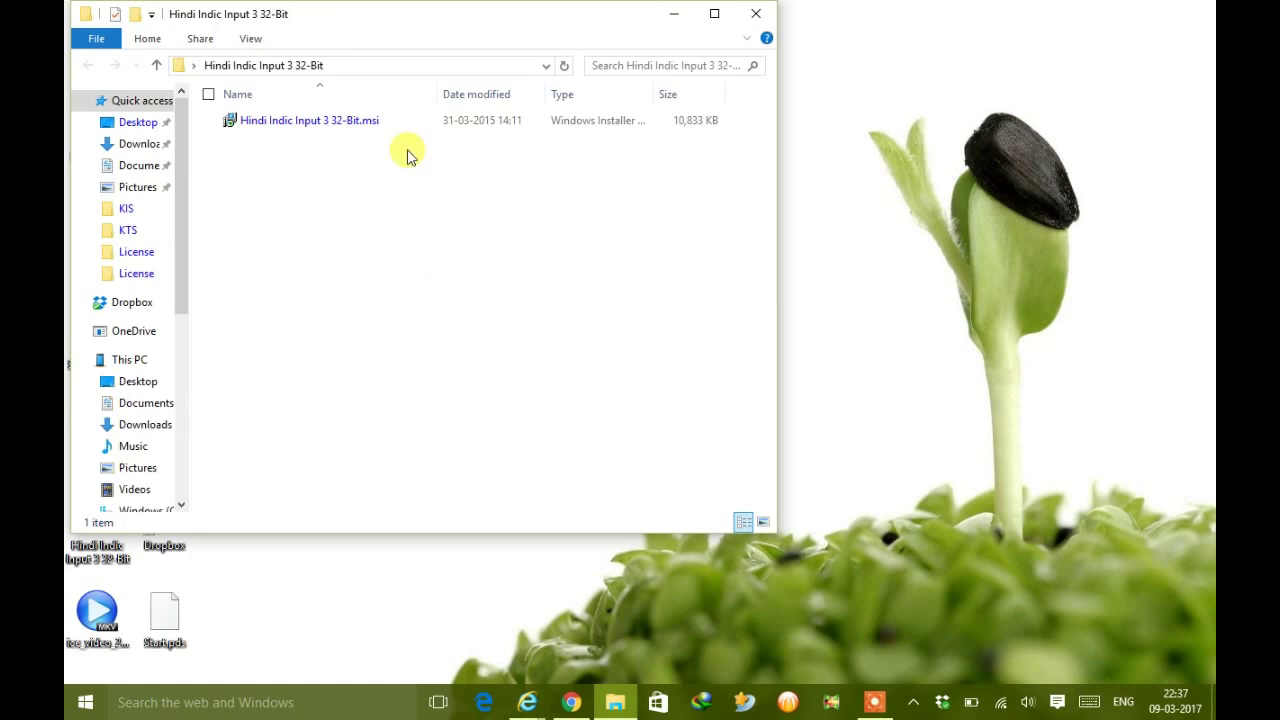
pyautogui.moveTo(380, 23); pyautogui.dragTo(659, 64)
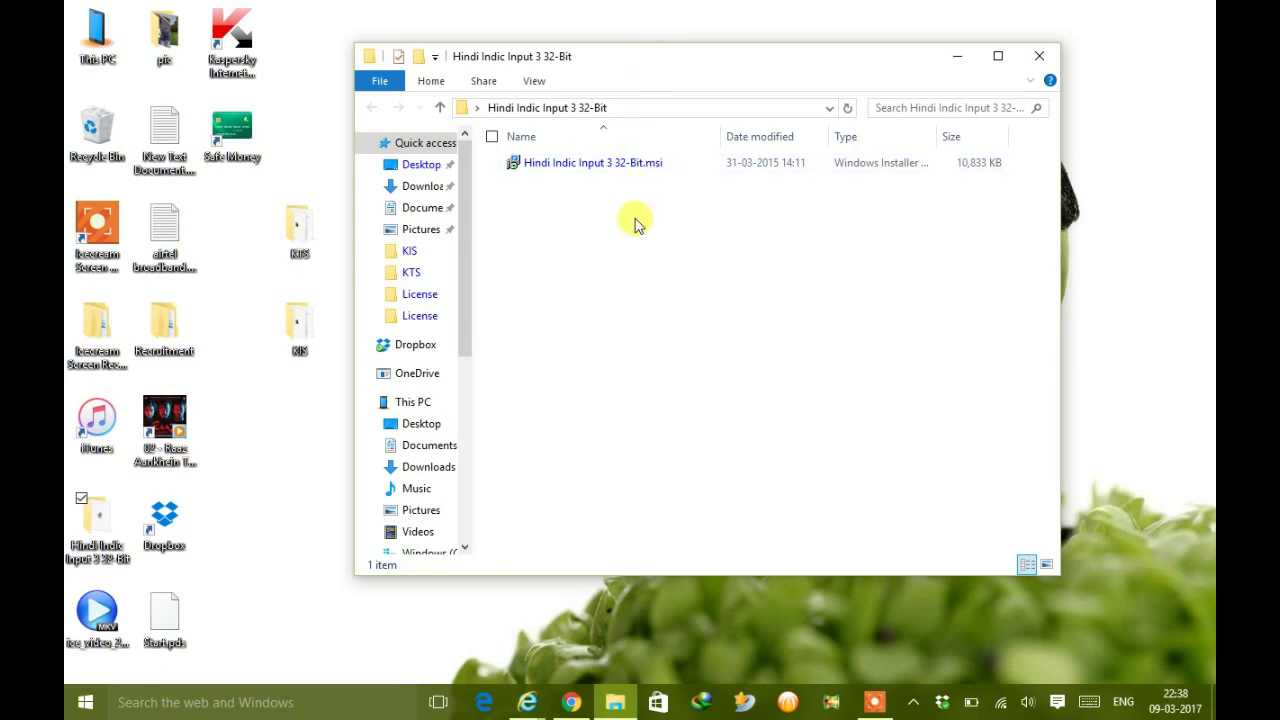
pyautogui.doubleClick(560, 162)
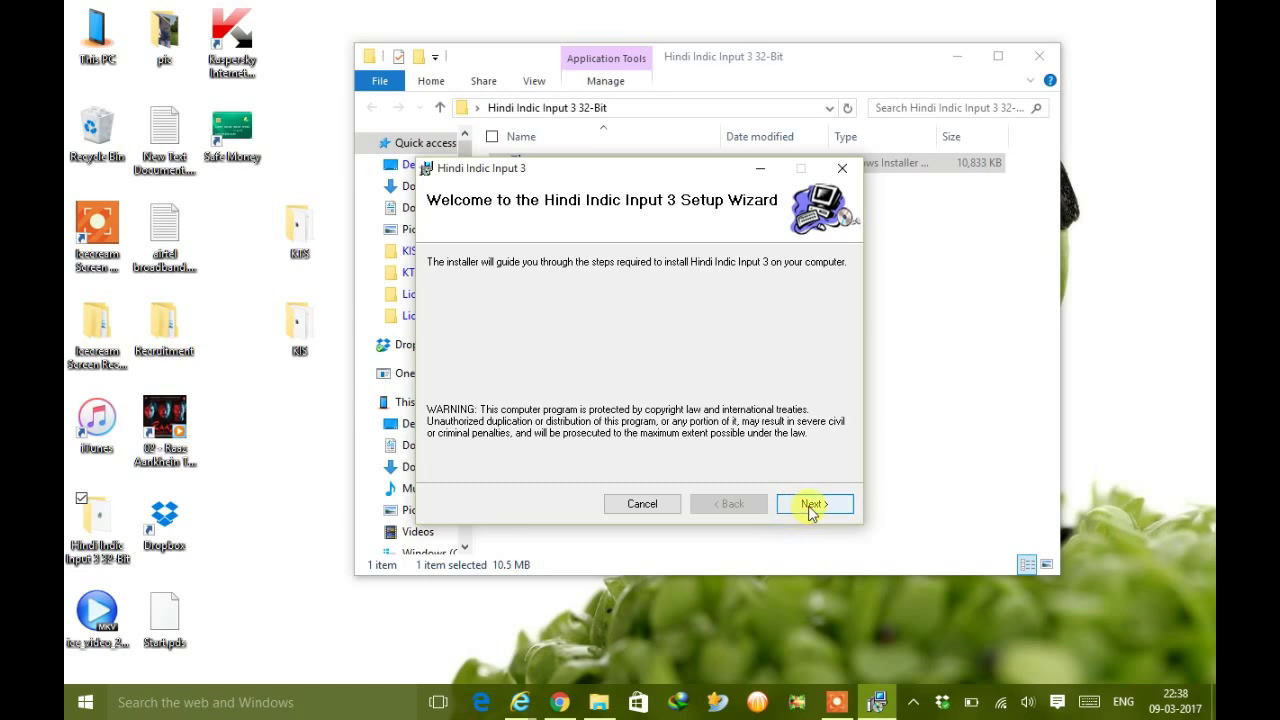
# Install Hindi Indic Input 3 for Everyone, keeping the default installation folder, and start the installation
pyautogui.click(811, 506)
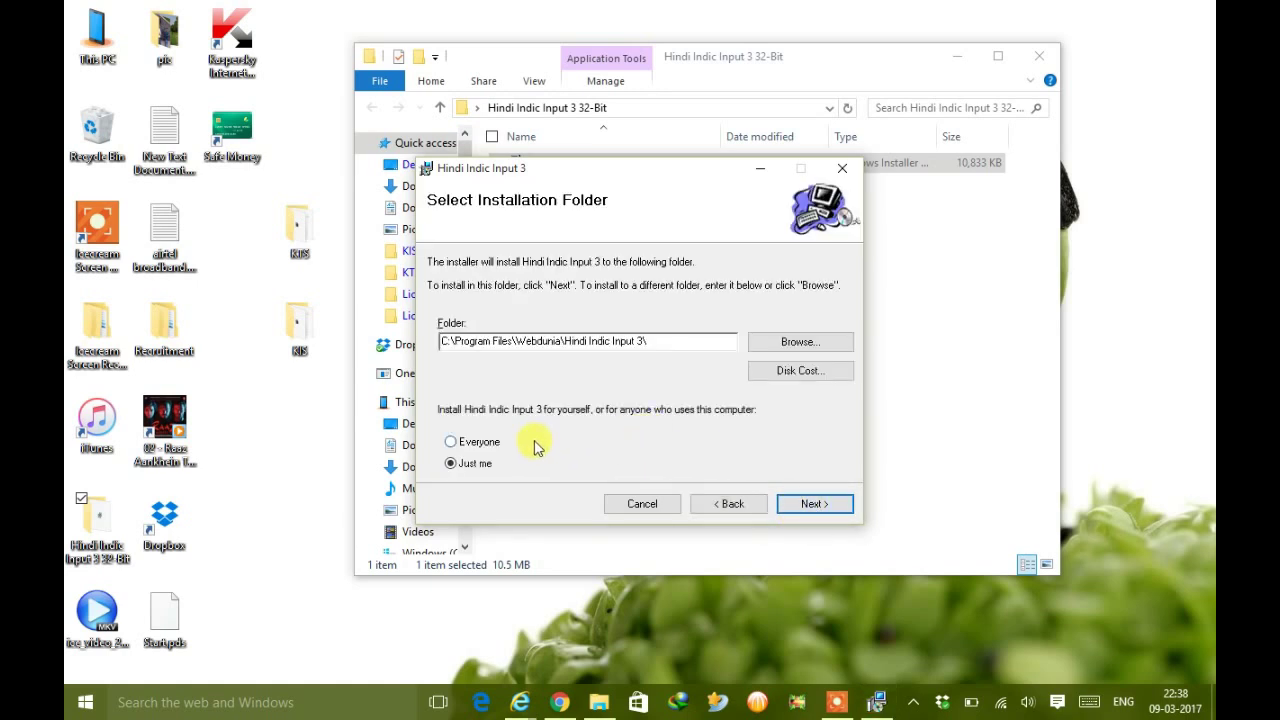
pyautogui.click(451, 441)
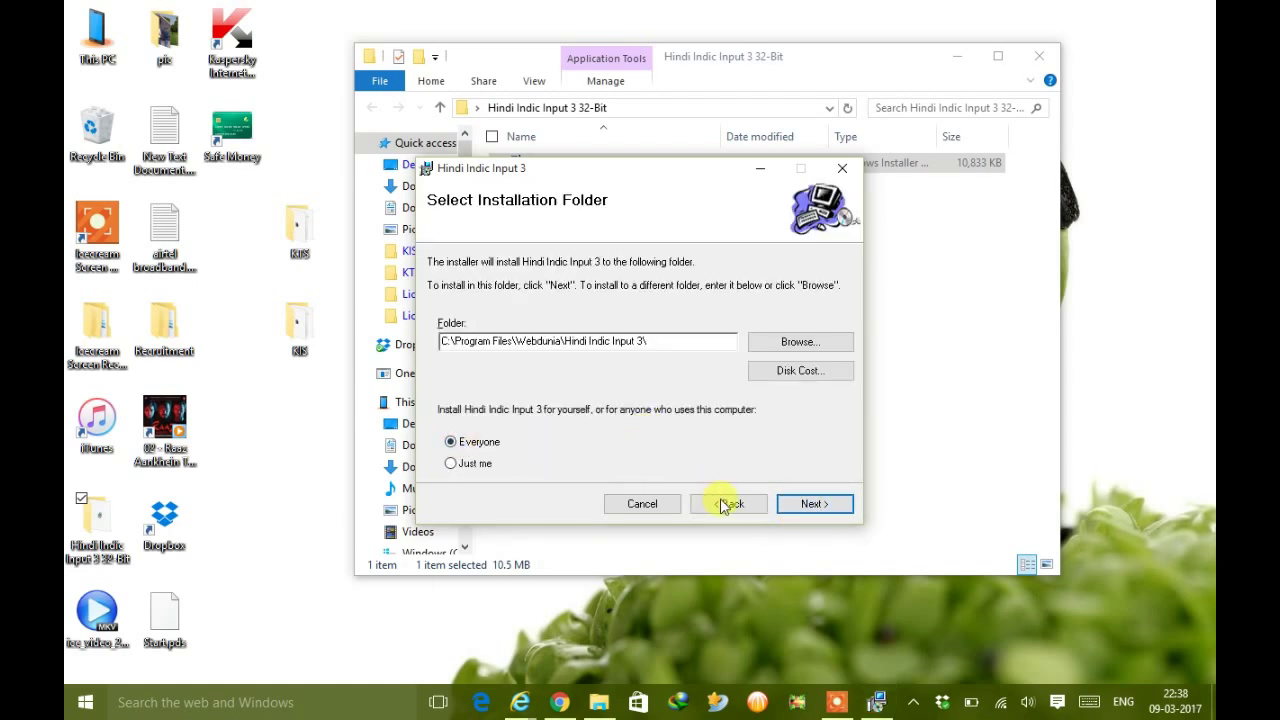
pyautogui.click(808, 508)
pyautogui.click(808, 506)
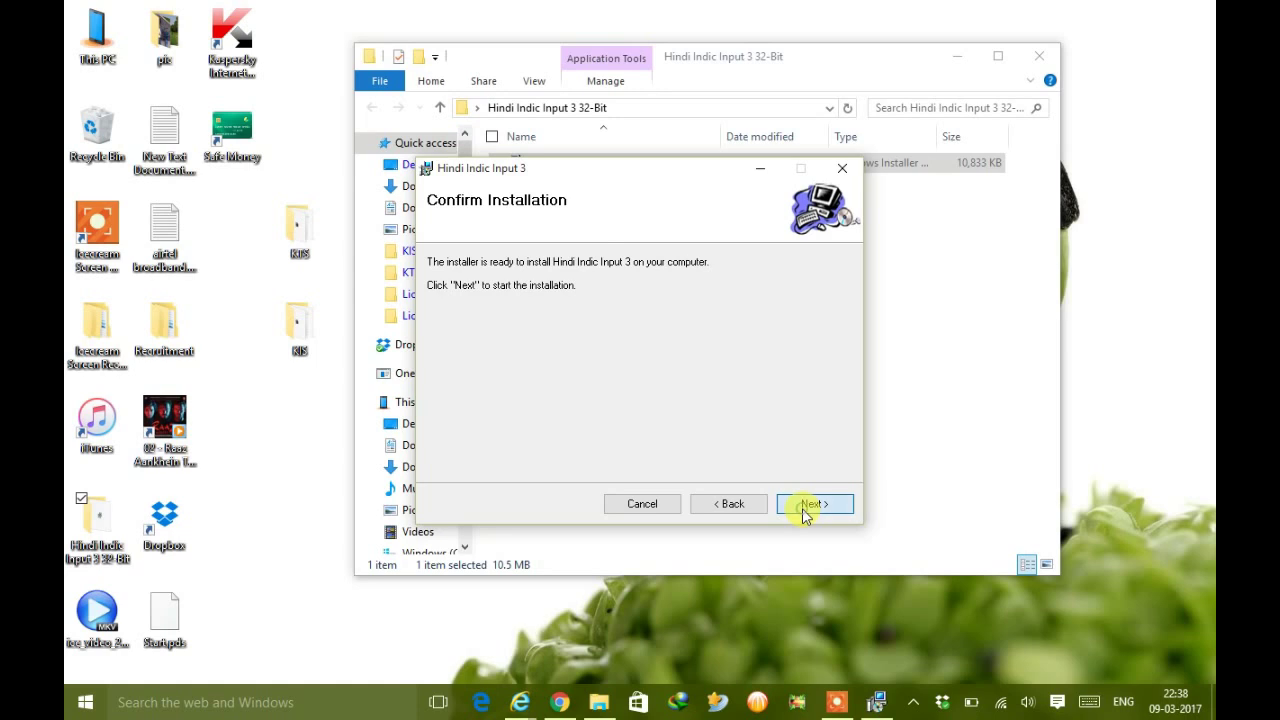
# Minimize the folder window, wait for the Hindi Indic Input 3 installation to complete, and close the setup wizard
pyautogui.click(957, 57)
pyautogui.click(957, 56)
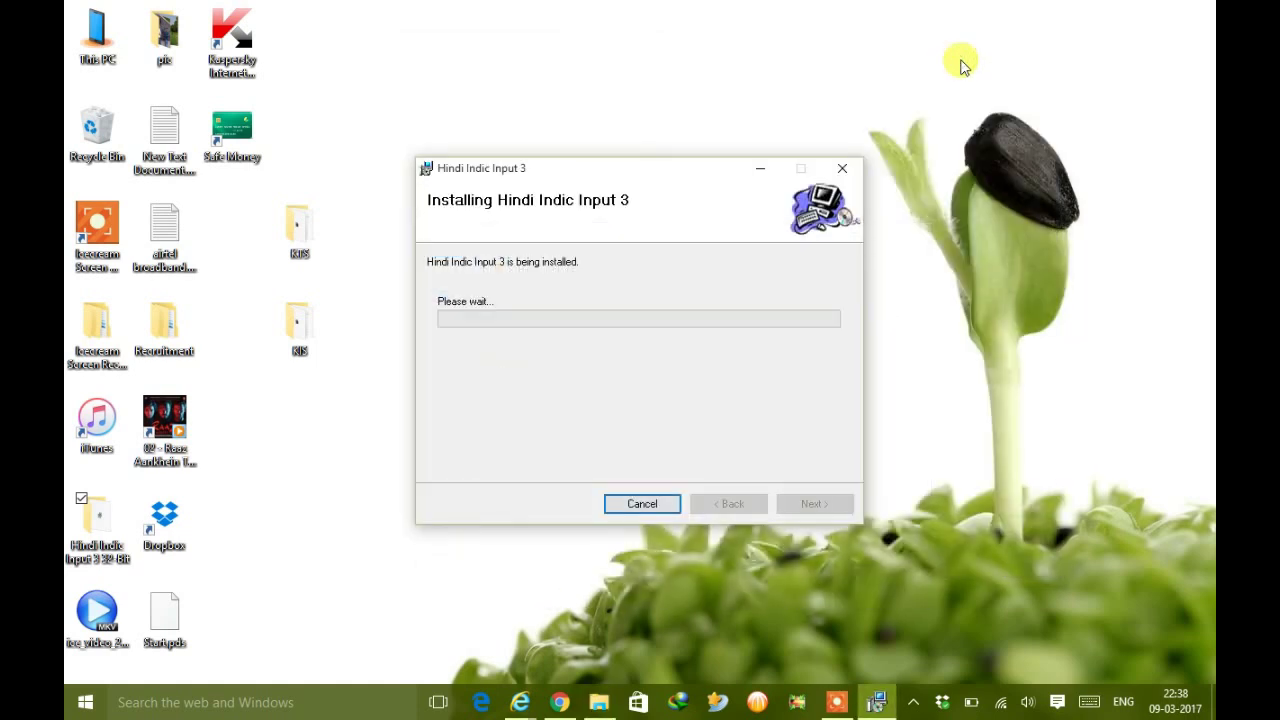
pyautogui.rightClick(960, 60)
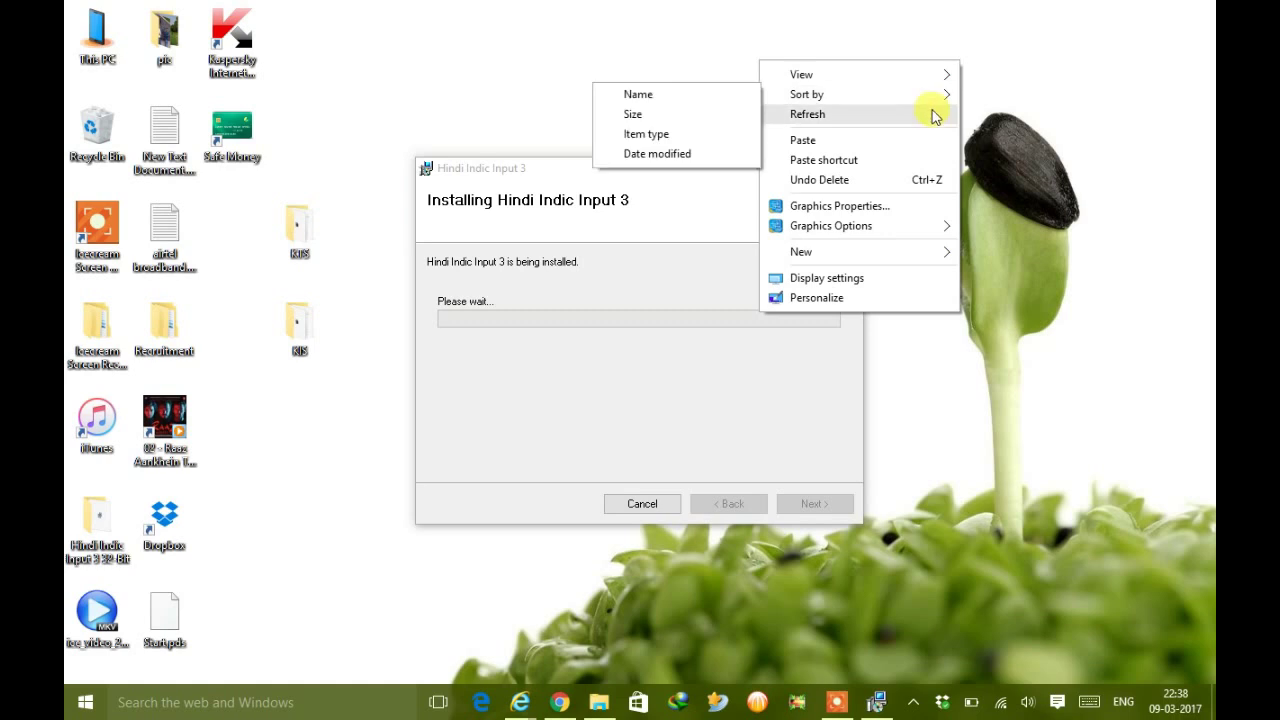
pyautogui.click(935, 115)
pyautogui.moveTo(714, 166); pyautogui.dragTo(636, 74)
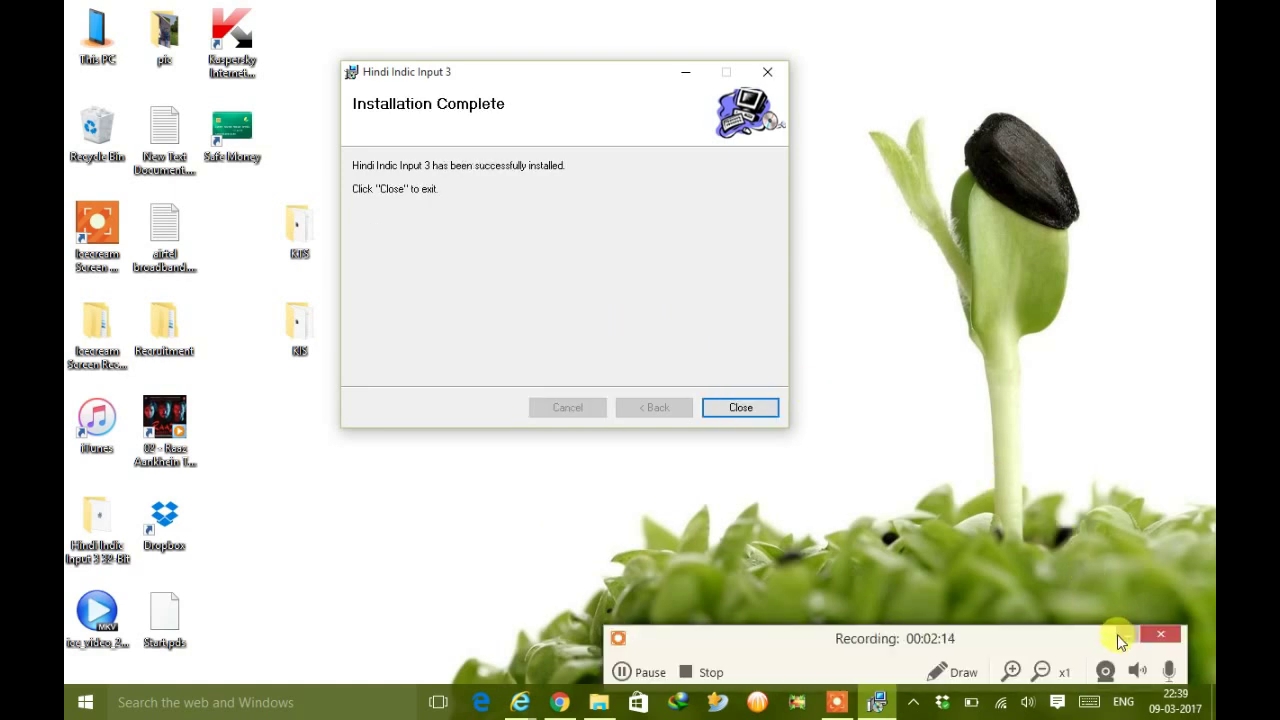
pyautogui.click(1121, 634)
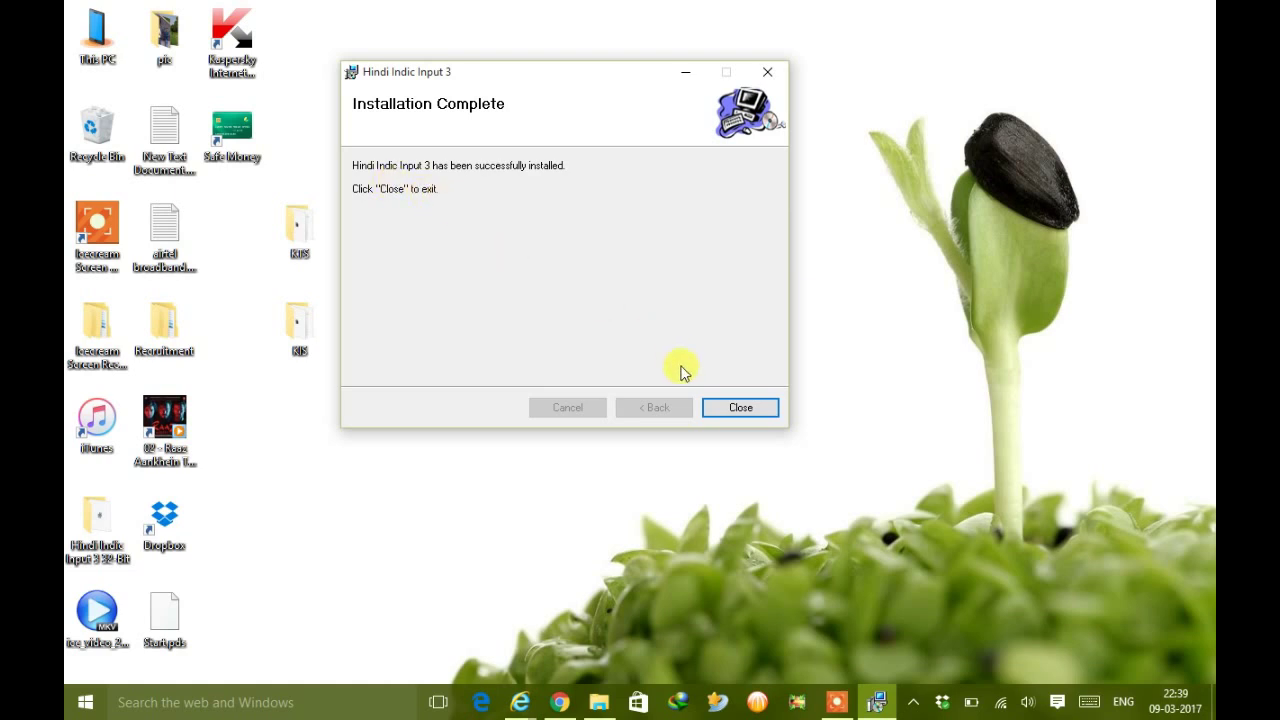
pyautogui.click(737, 408)
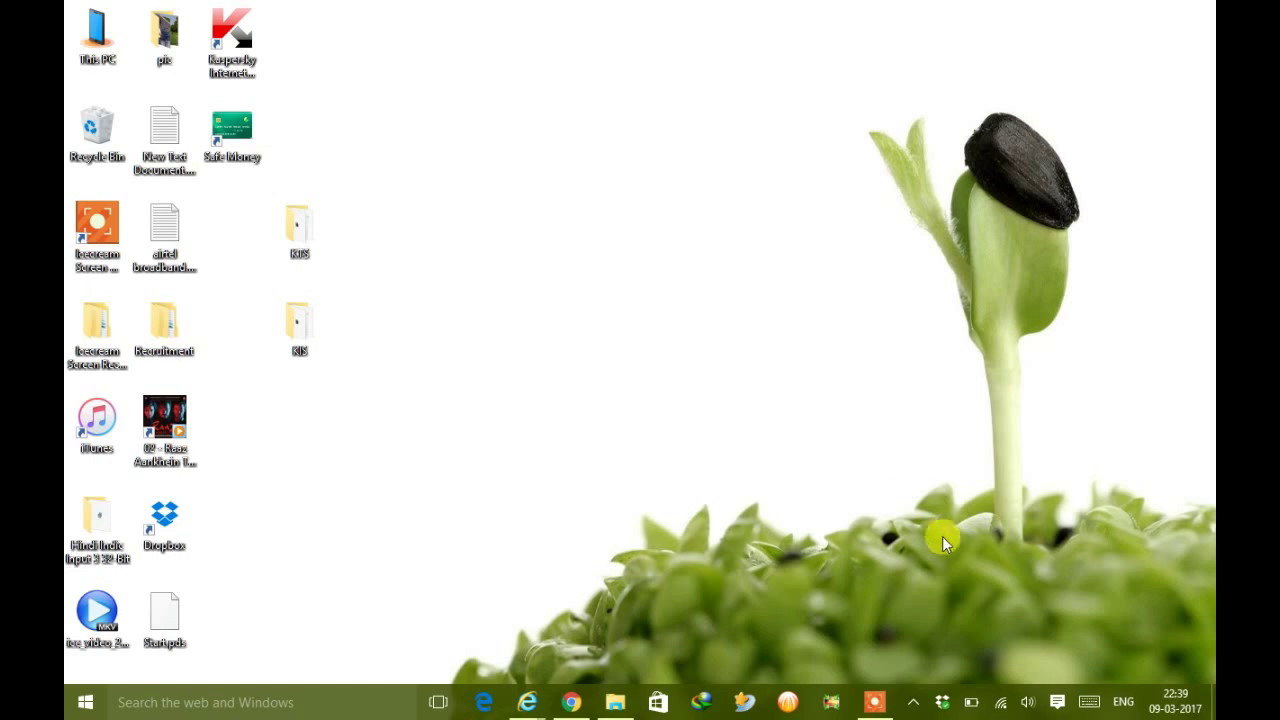
# Create a new text document on the desktop with its default name and open it
pyautogui.rightClick(663, 256)
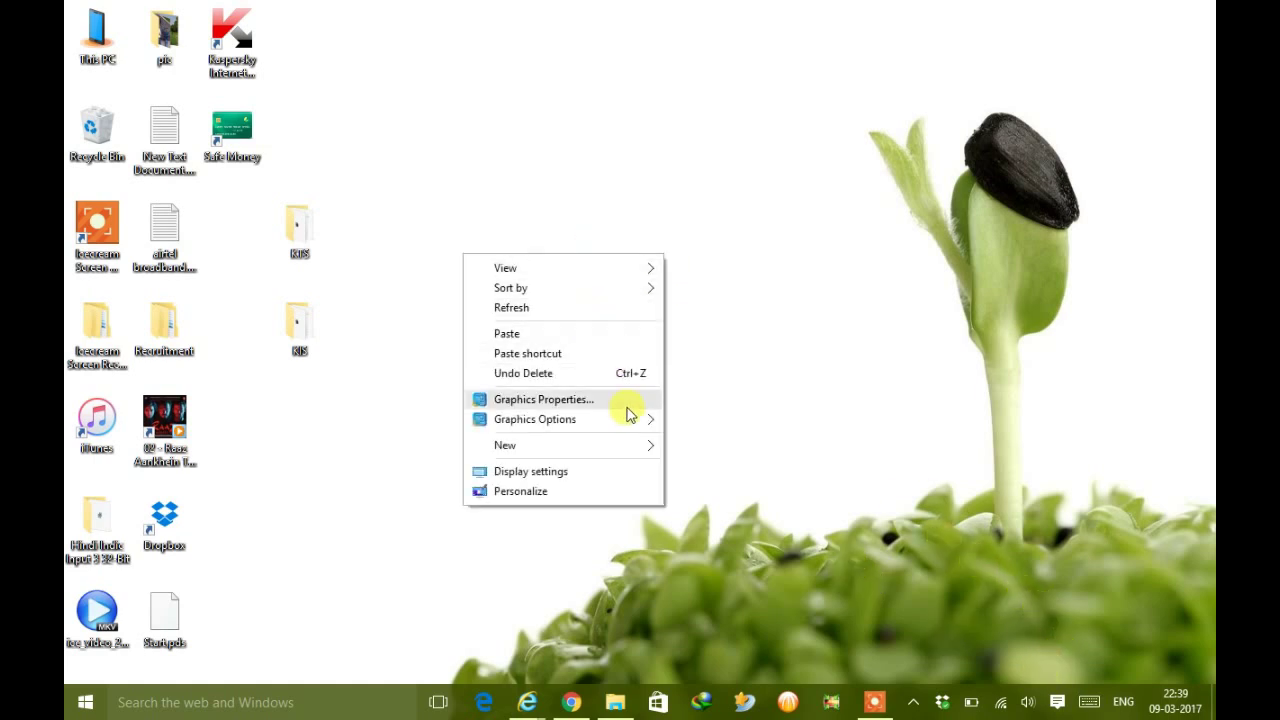
pyautogui.moveTo(637, 450)
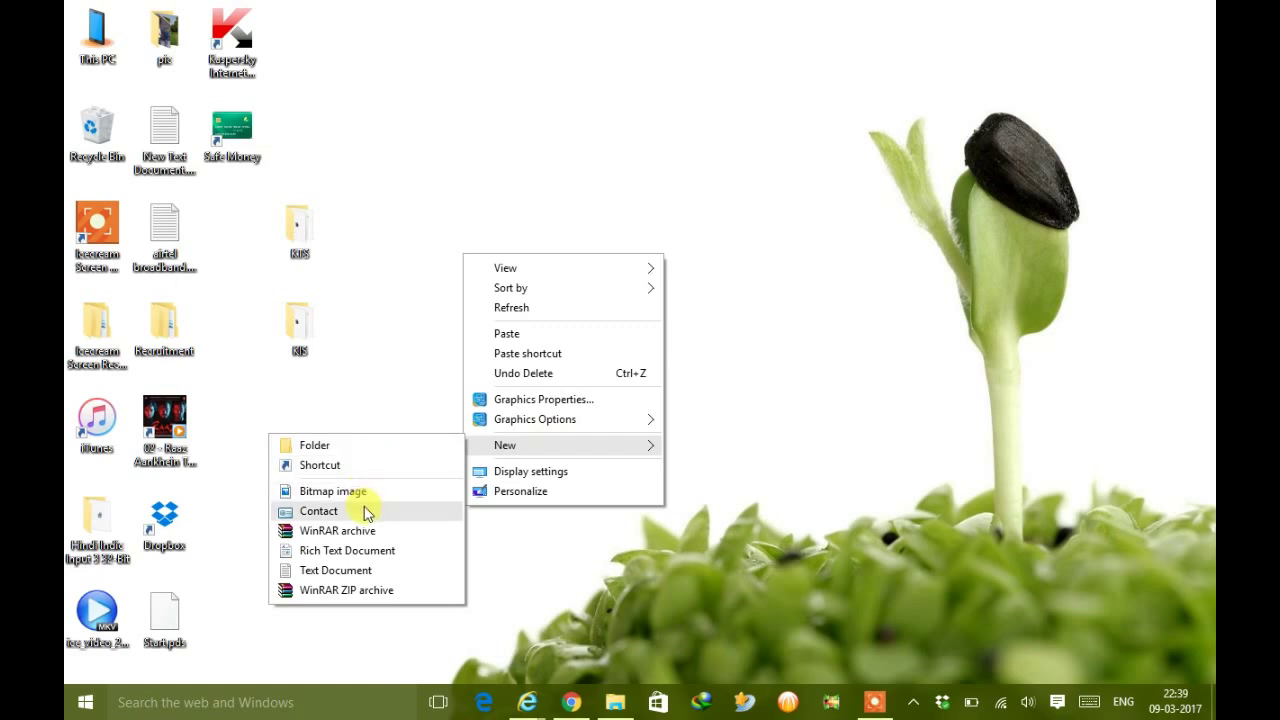
pyautogui.click(410, 572)
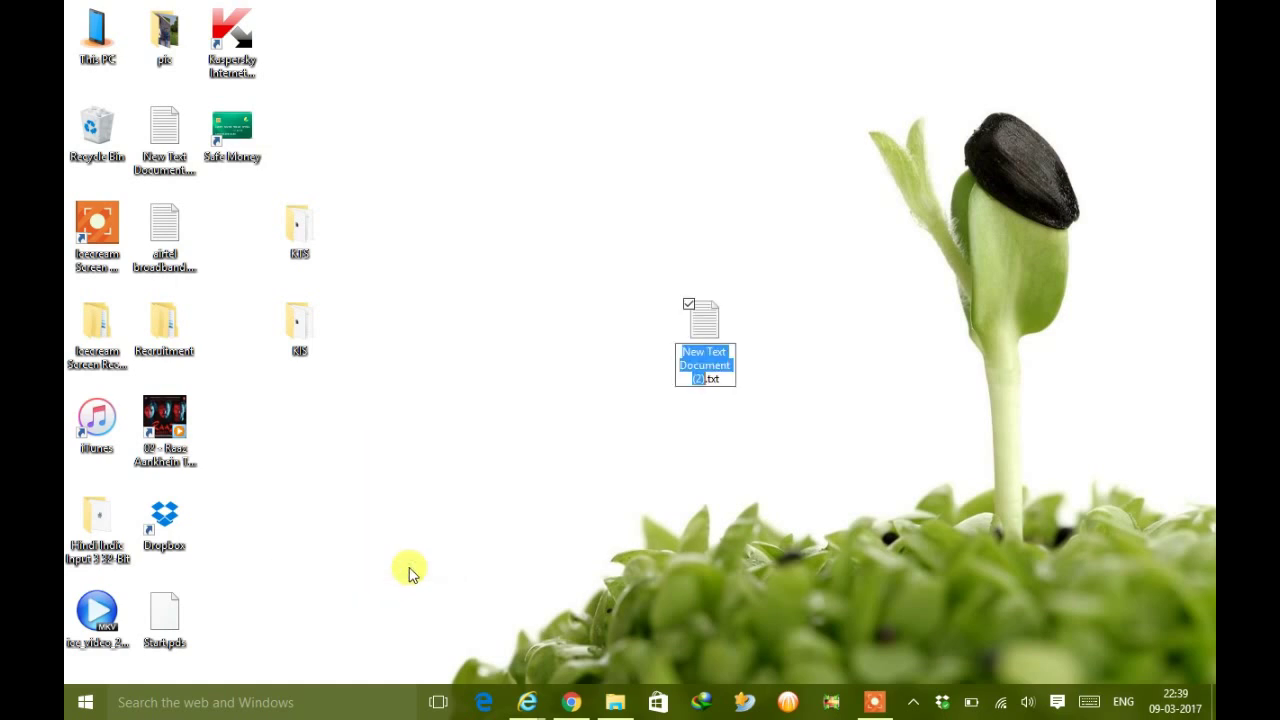
pyautogui.press('Return')
pyautogui.press('Return')
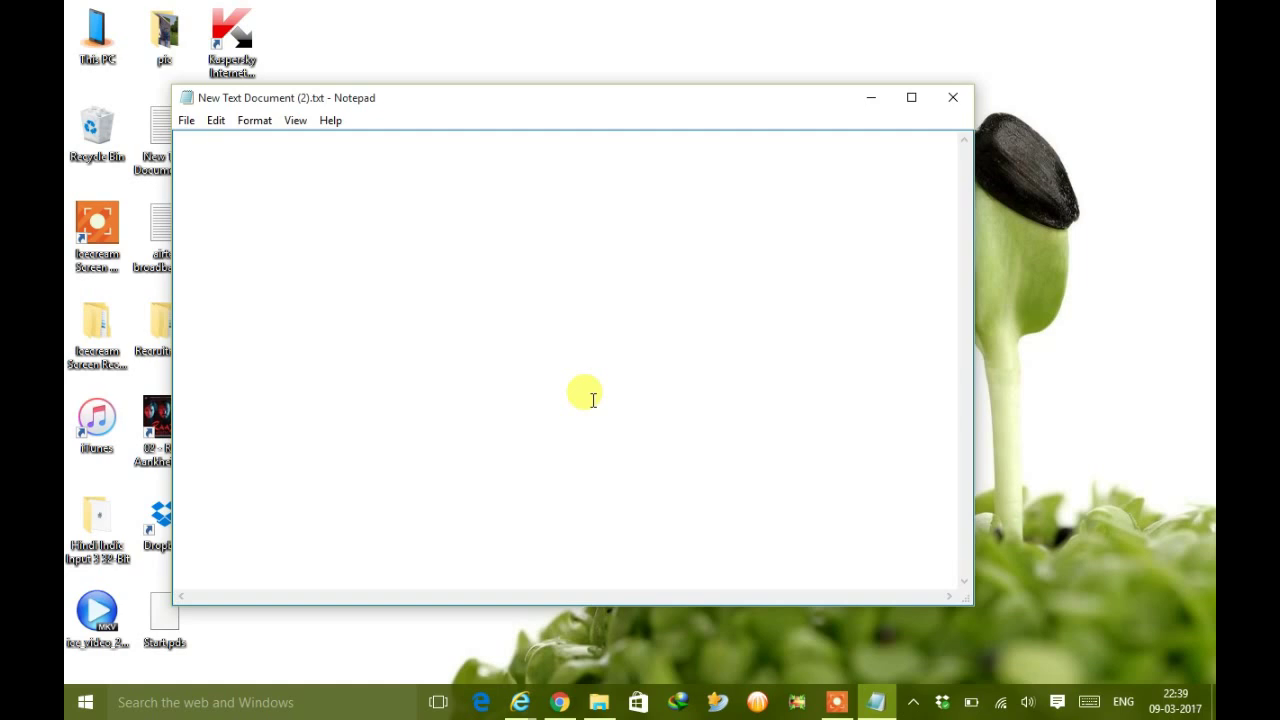
# Enter "mera bharat mahaan hai" in English letters on the first line of the document
pyautogui.write('me')
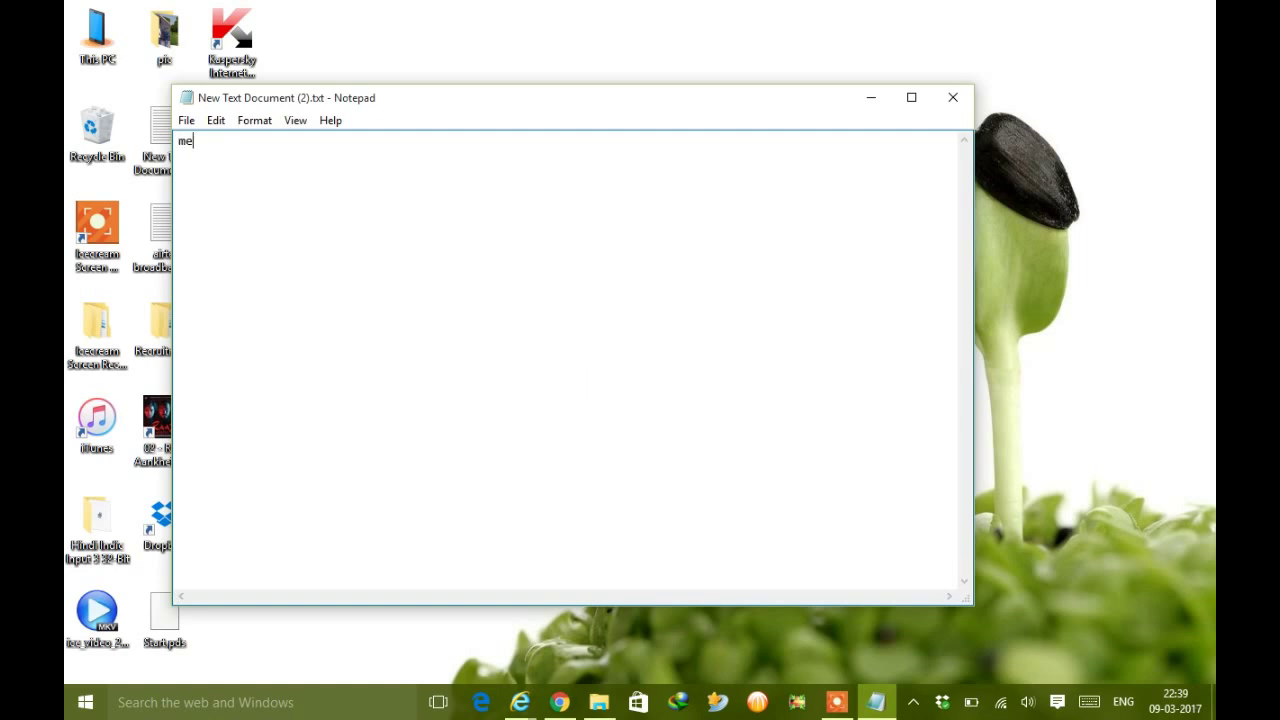
pyautogui.press('BackSpace')
pyautogui.press('BackSpace')
pyautogui.write('mera bharat mahaan hai')
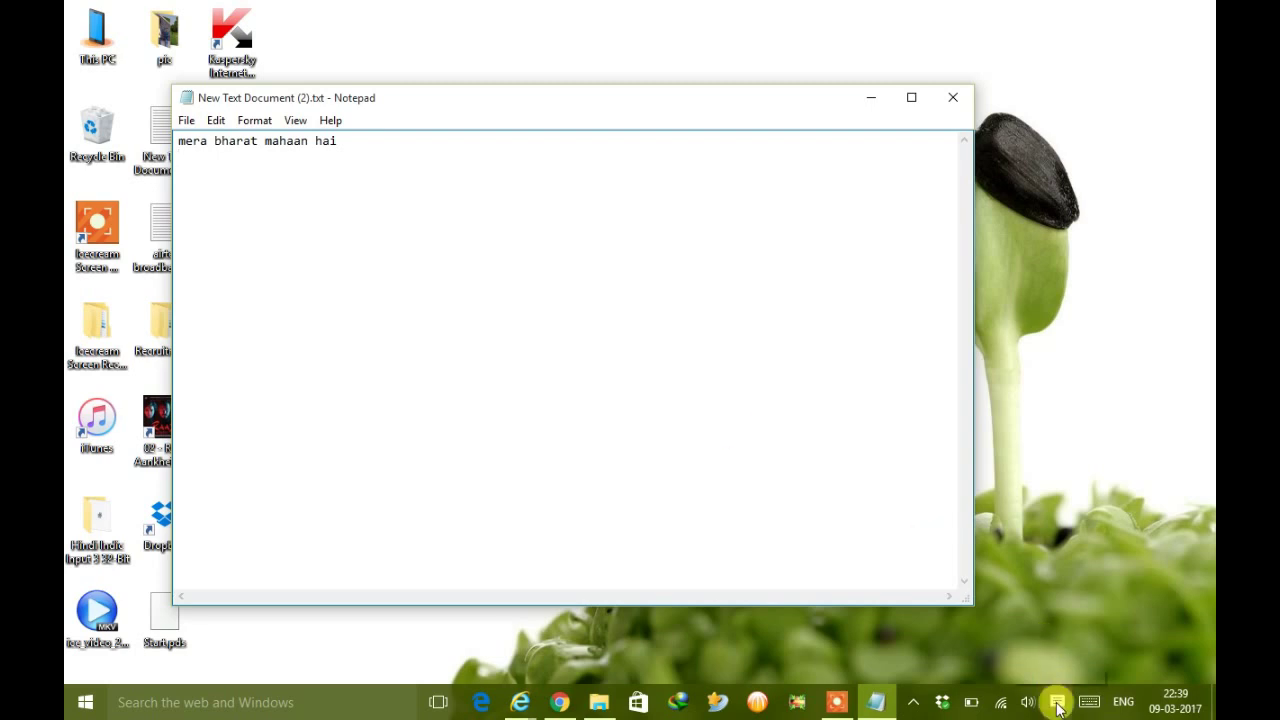
# Switch the input language to Hindi Indic Input 3 and enter "मेरा" on the second line
pyautogui.click(1124, 703)
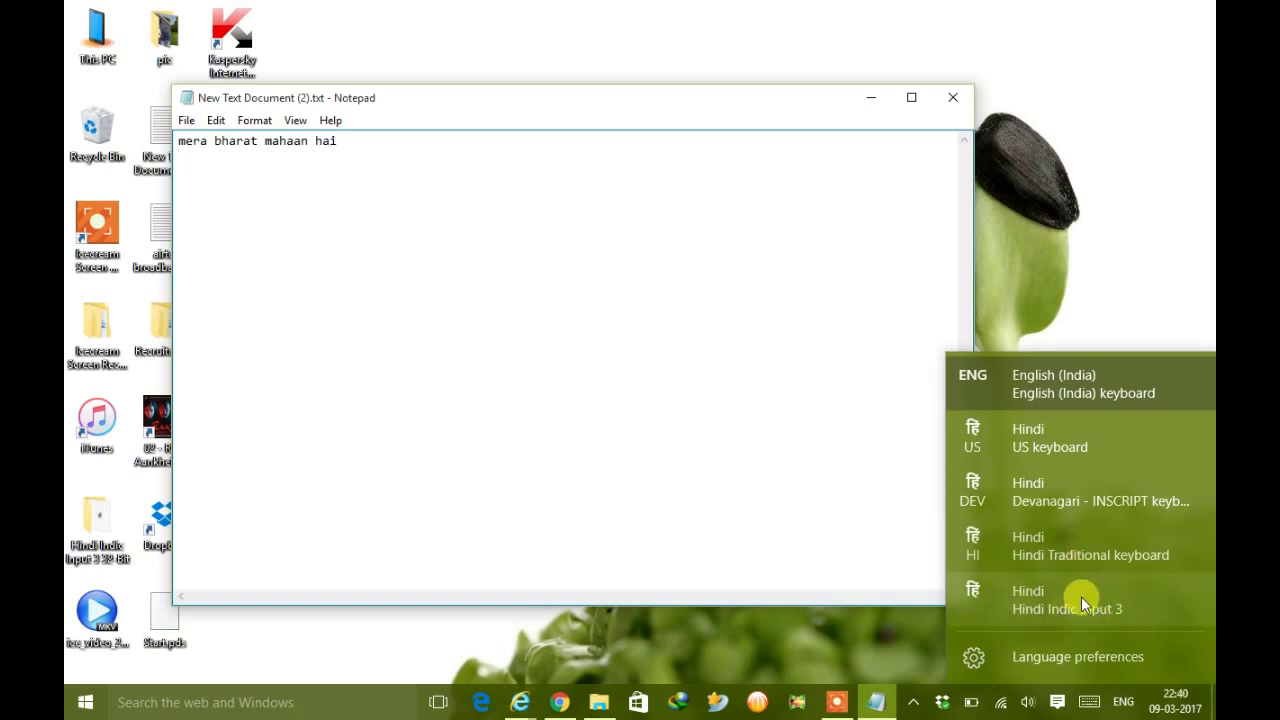
pyautogui.click(1136, 596)
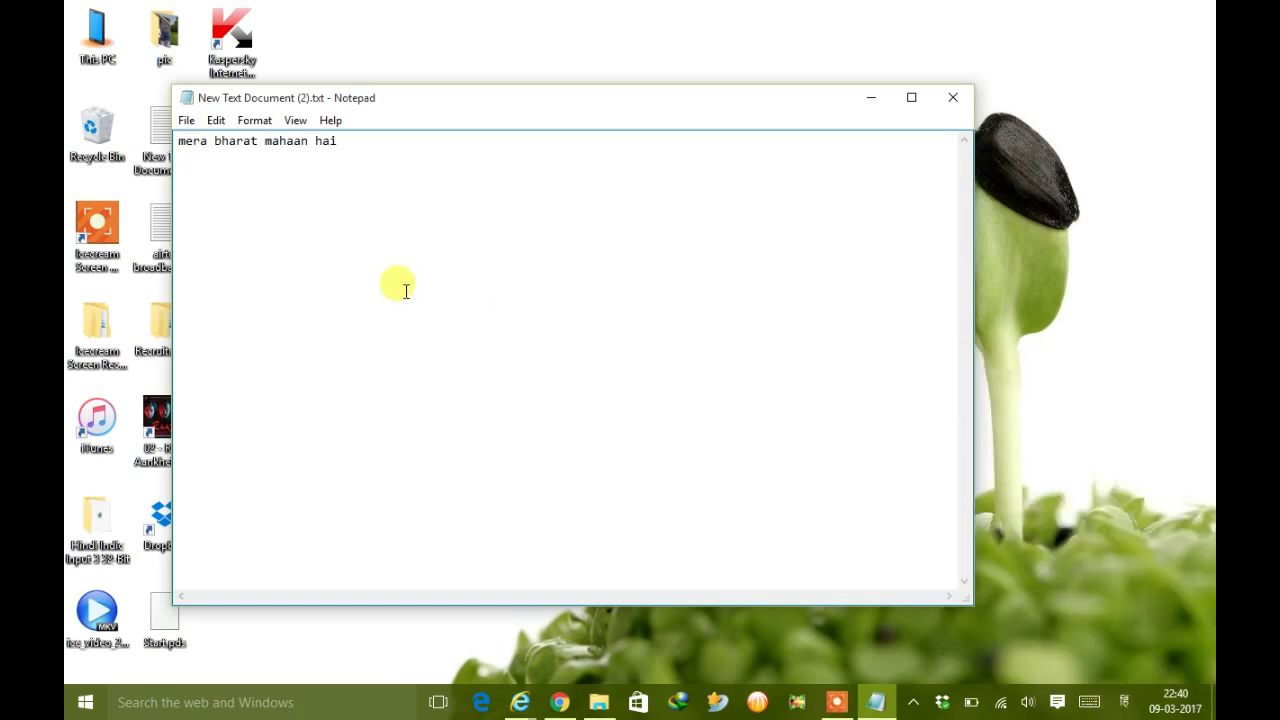
pyautogui.write('mera')
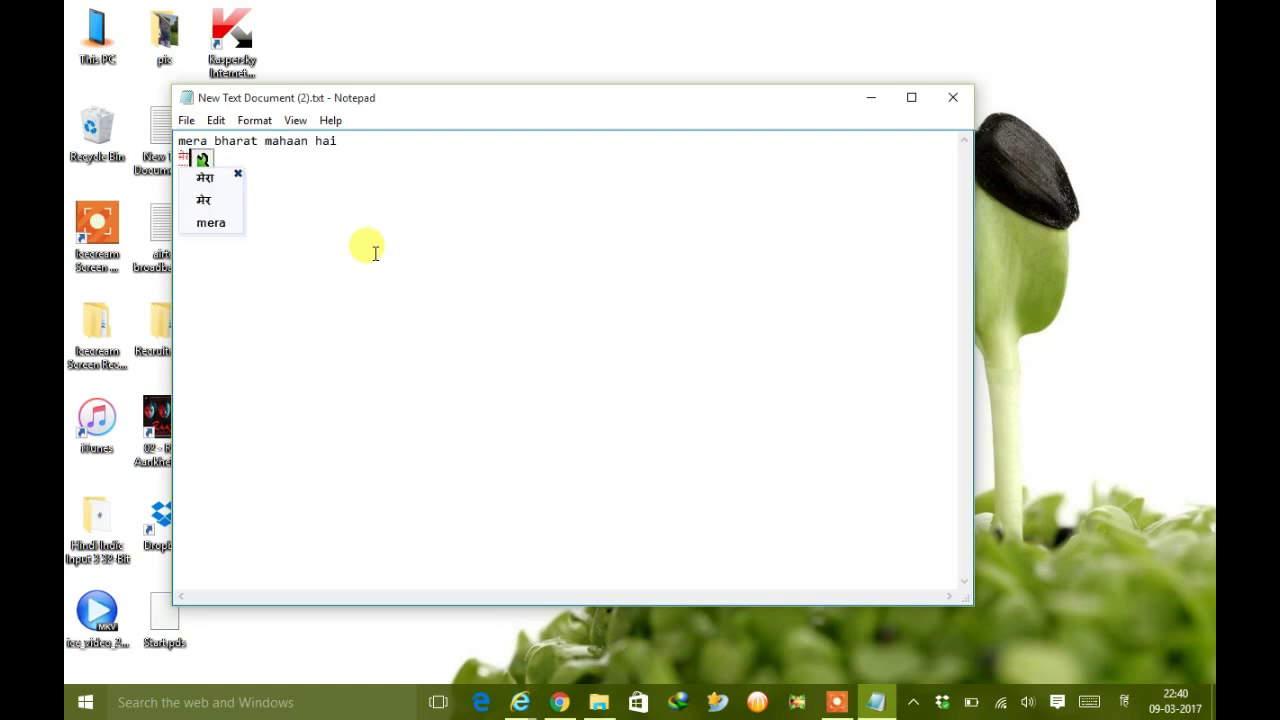
pyautogui.press('Return')
# Transliterate "bhaarat" and accept the suggestion "भारत" as the second Hindi word
pyautogui.write('bhaa')
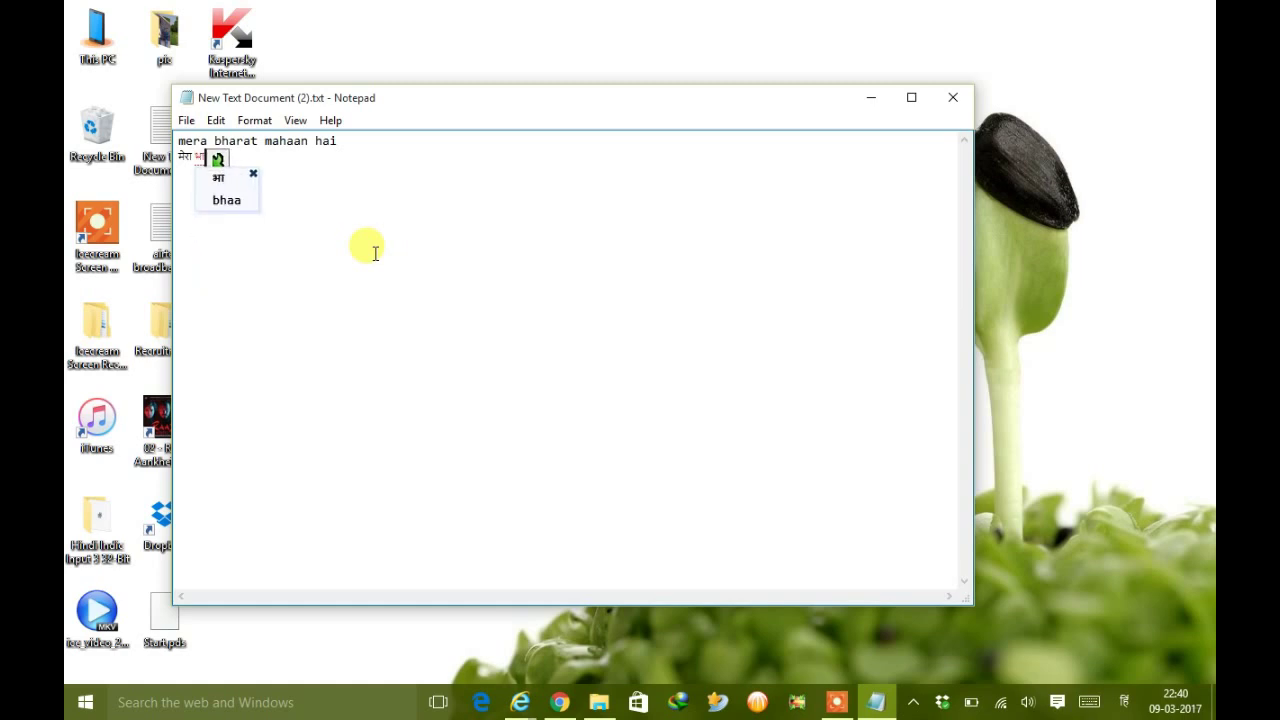
pyautogui.write('ra')
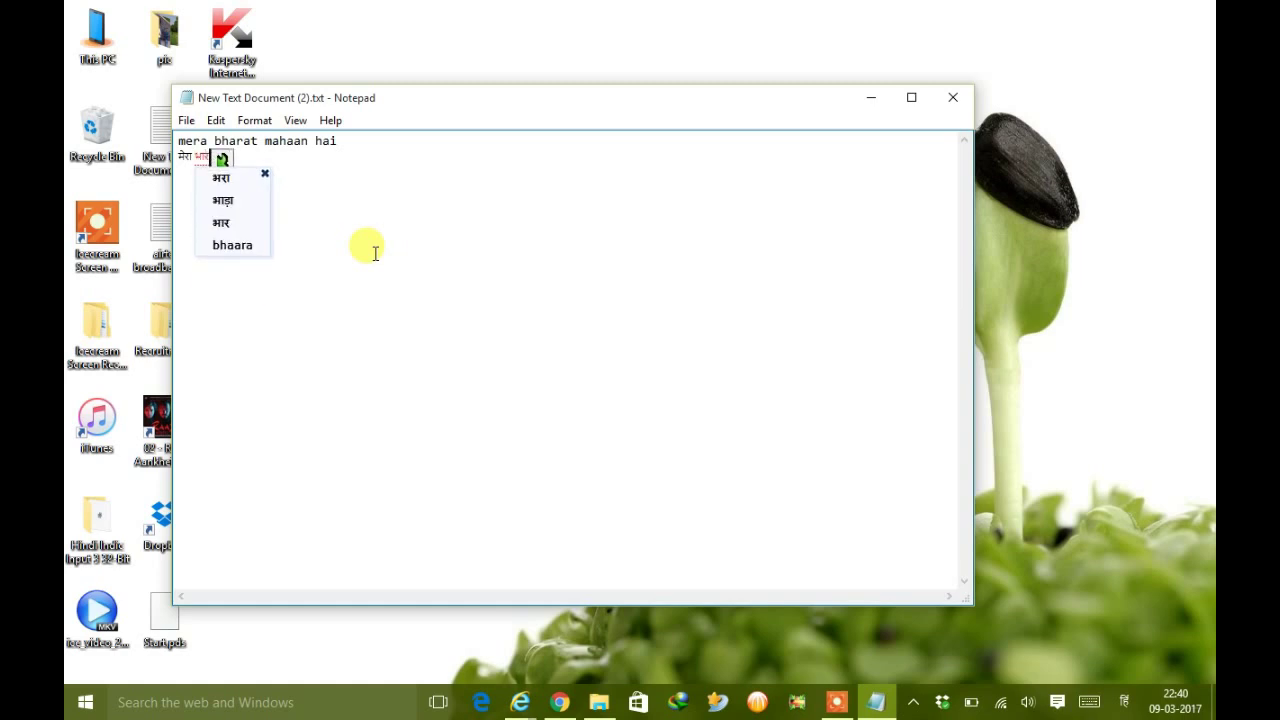
pyautogui.write('t')
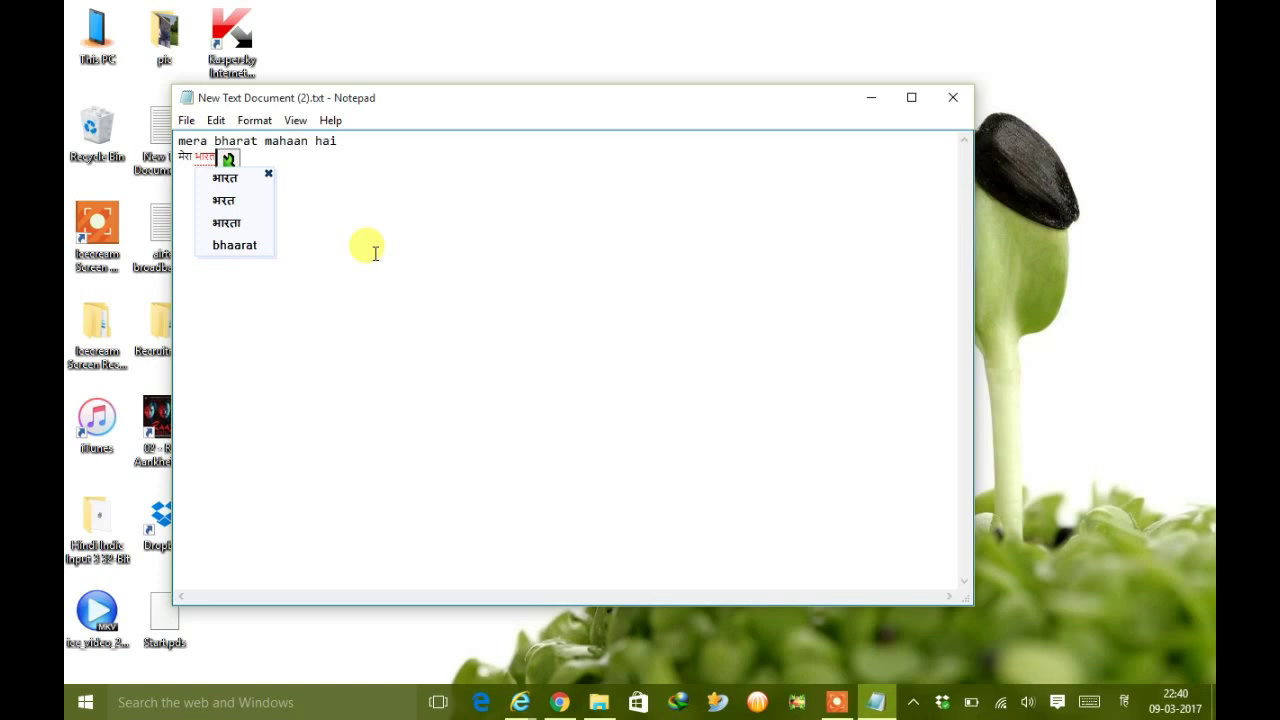
pyautogui.press('Down')
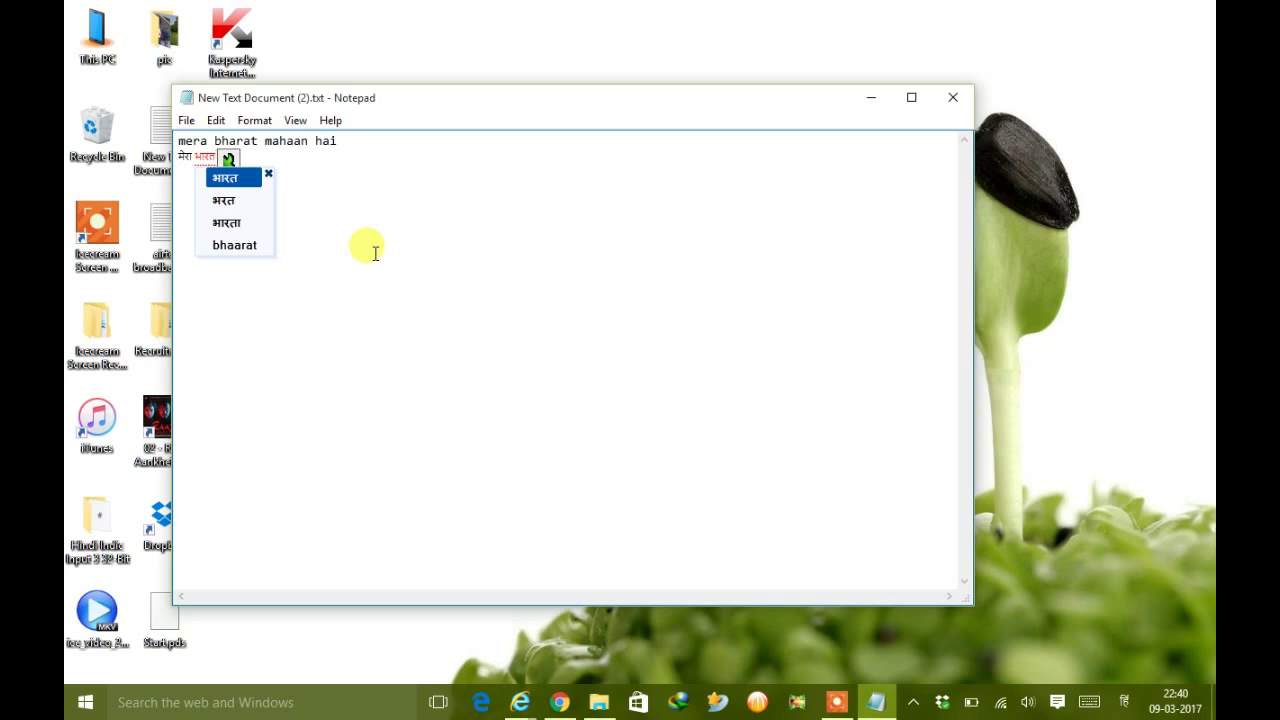
pyautogui.press('Down')
pyautogui.press('Down')
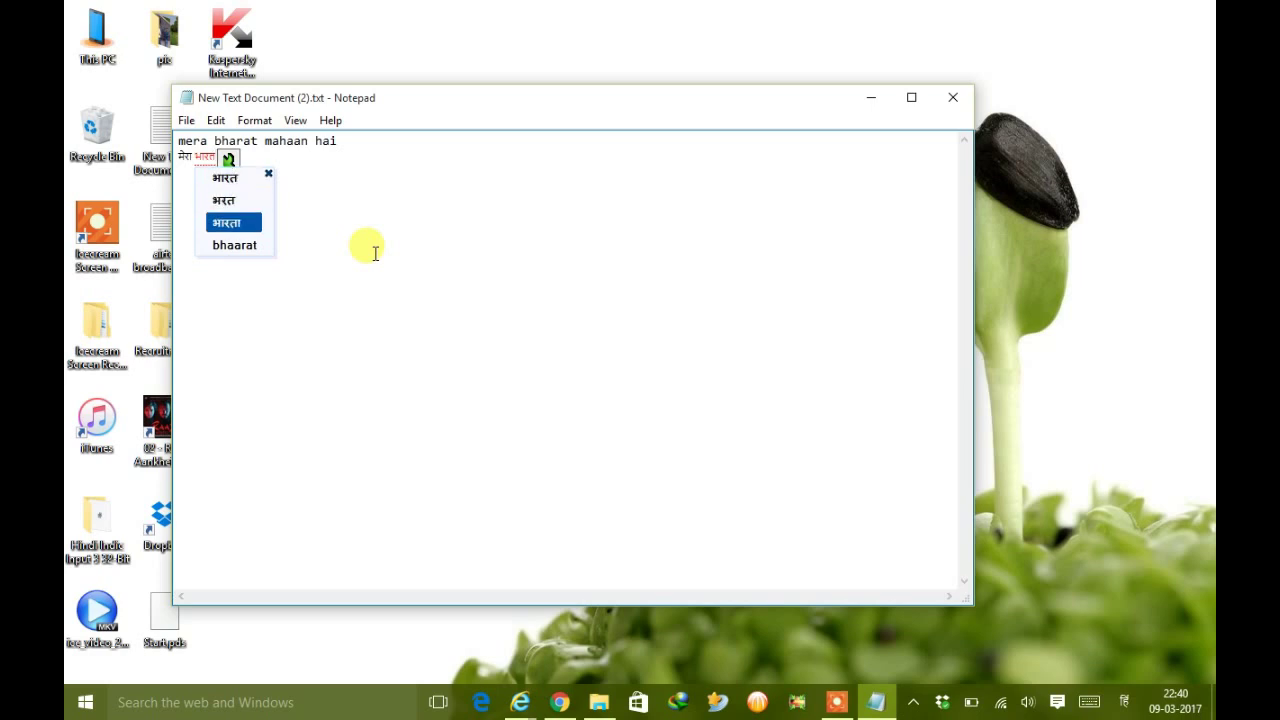
pyautogui.press('Up')
pyautogui.press('Up')
pyautogui.press('Return')
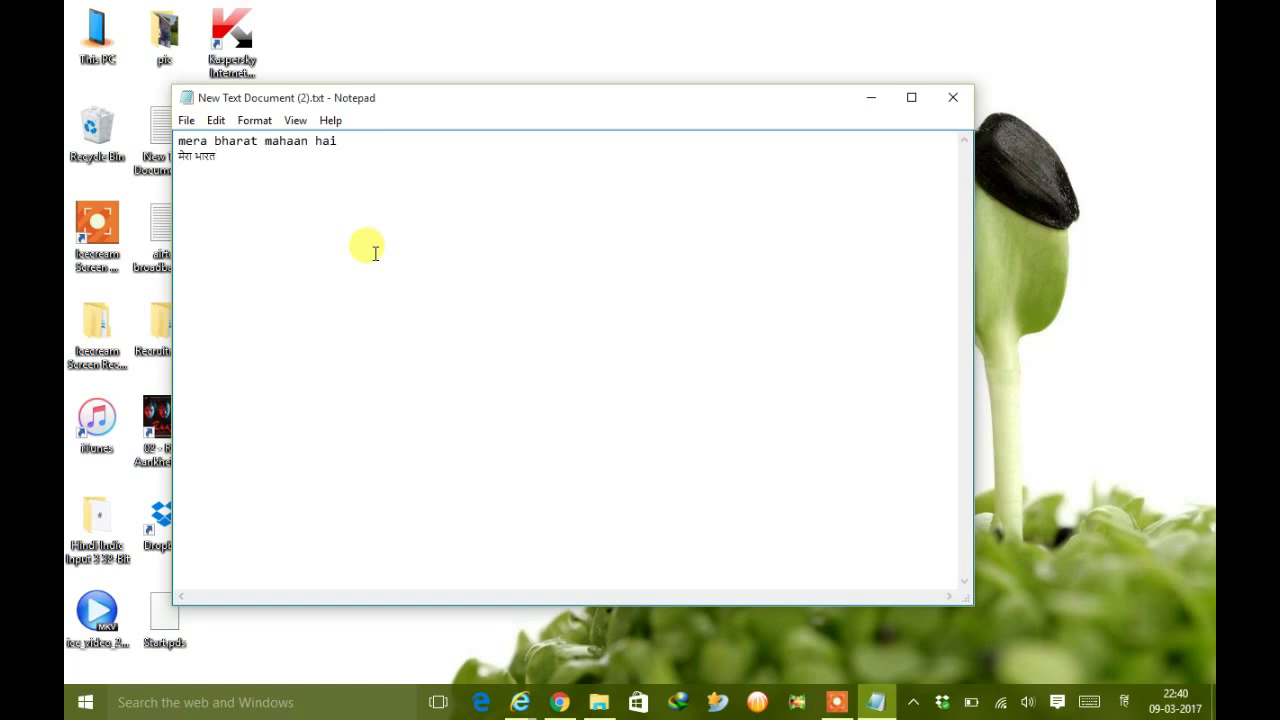
# Complete the Hindi sentence by transliterating "mahaan hai" as "महान है"
pyautogui.write('m')
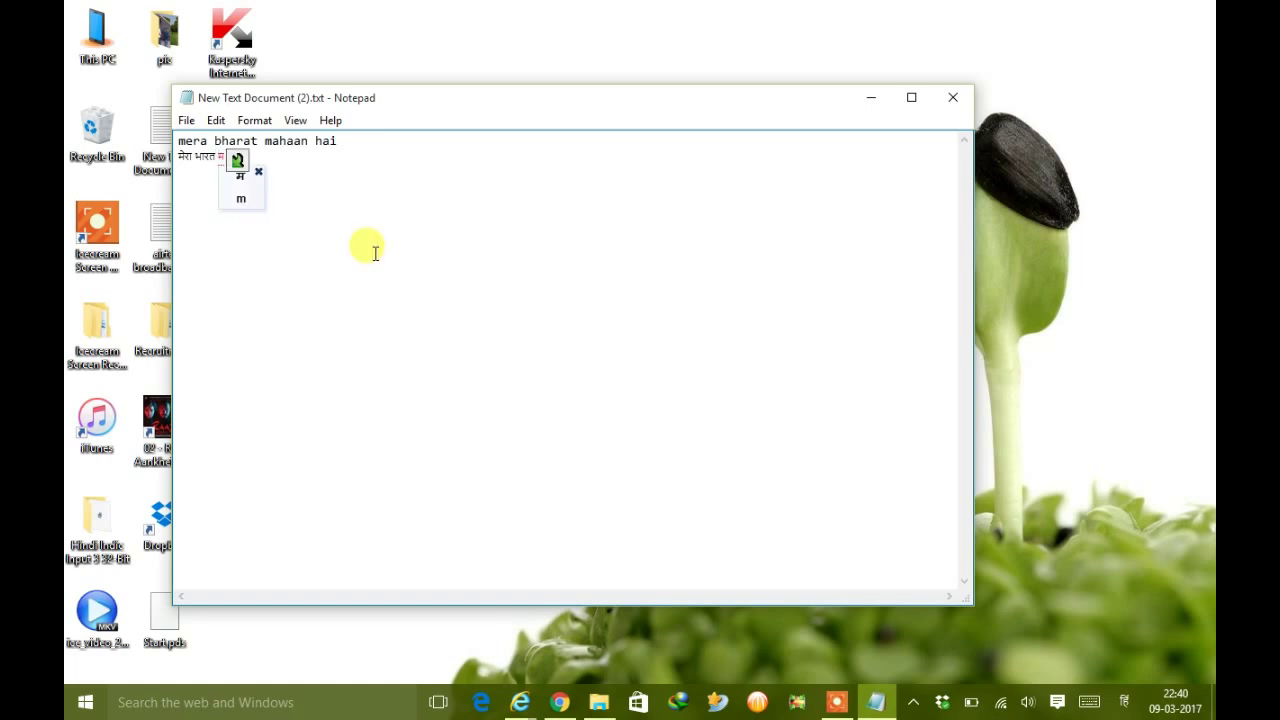
pyautogui.write('ahaan')
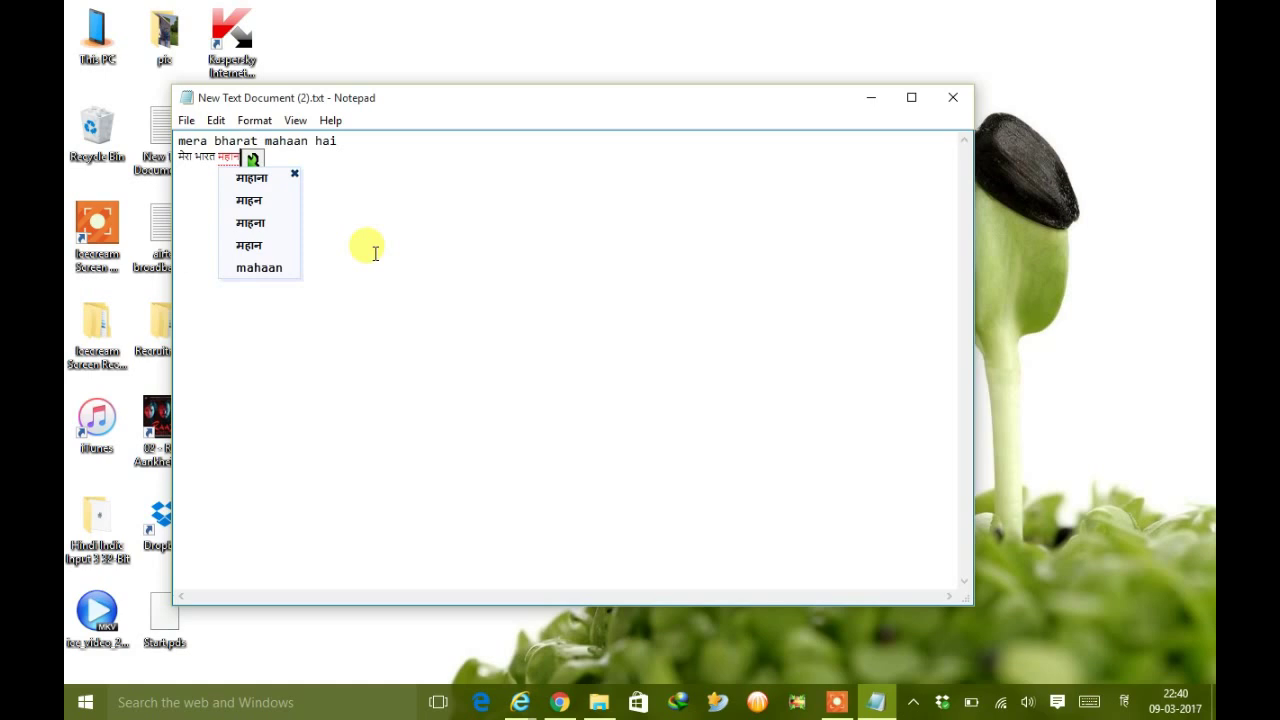
pyautogui.press('Return')
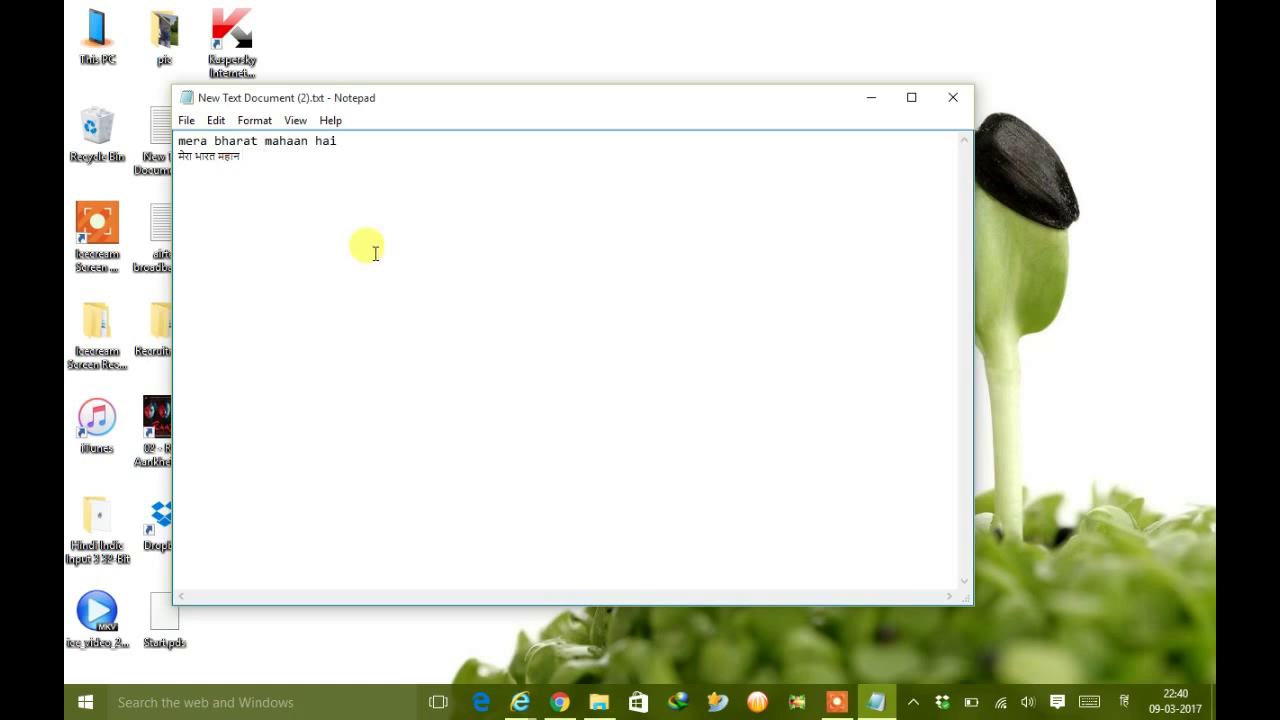
pyautogui.write('hai')
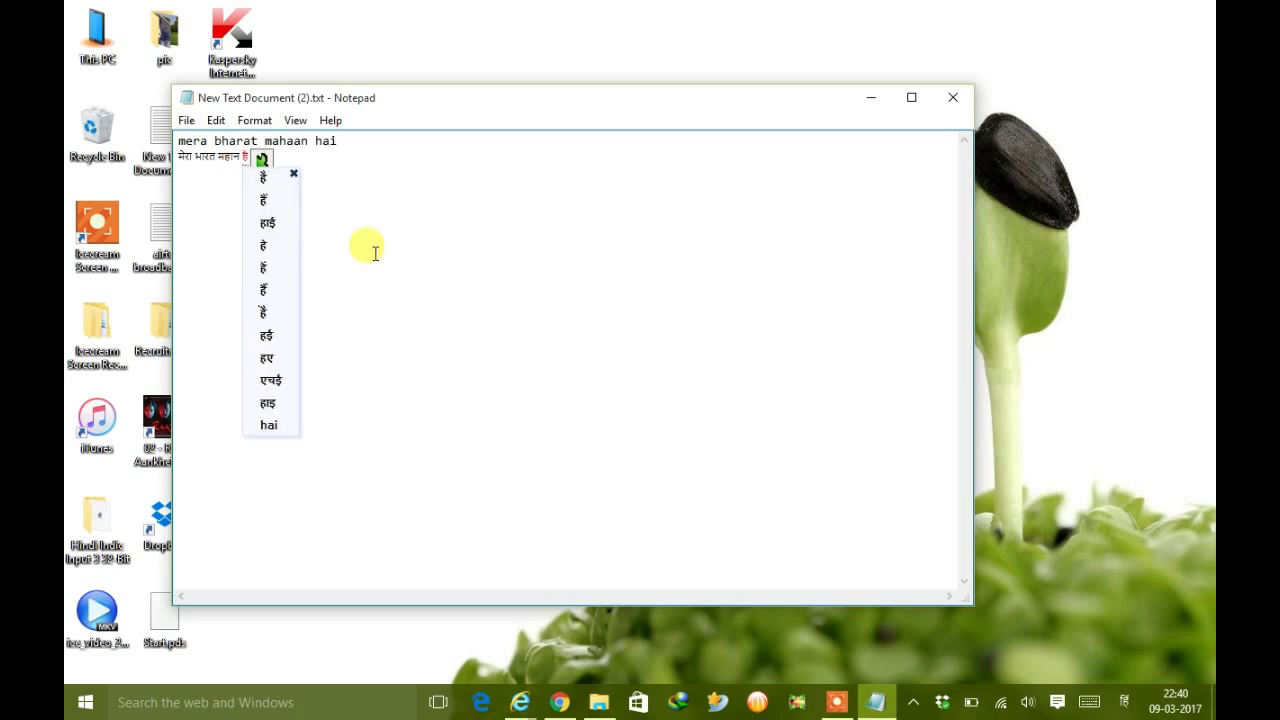
pyautogui.press('Down')
pyautogui.press('Down')
pyautogui.press('Return')
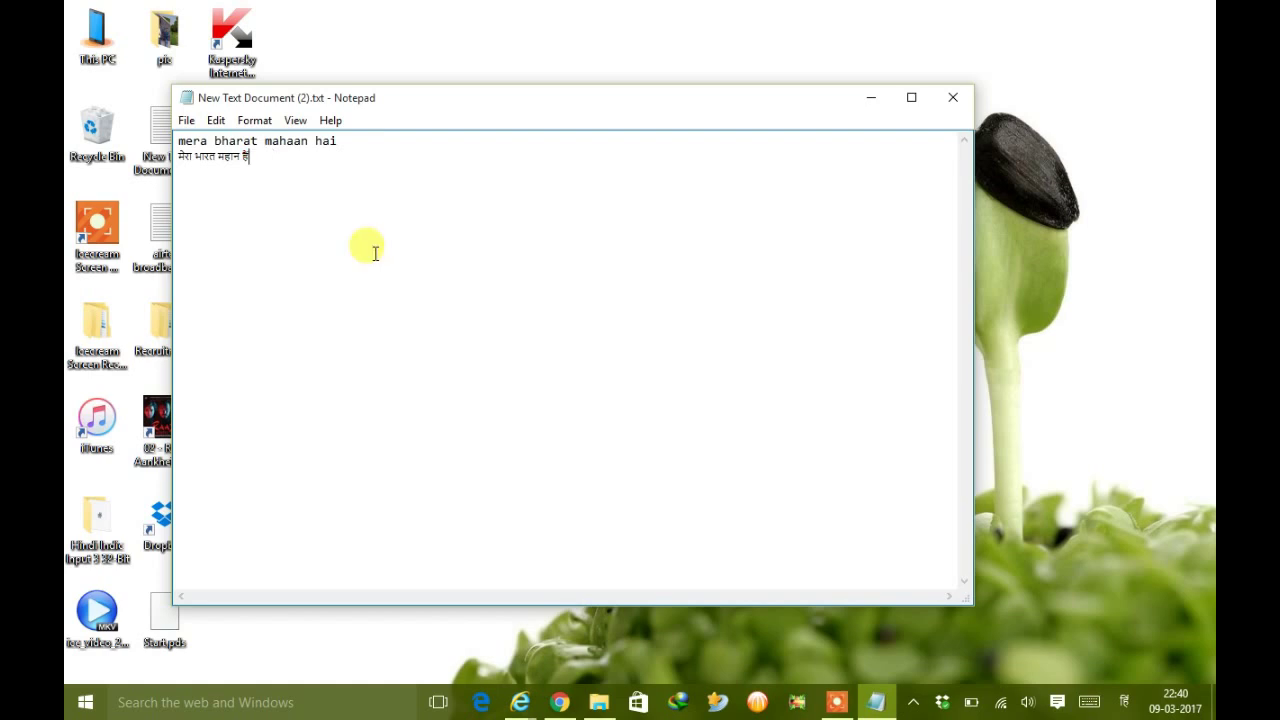
# Set the font size of the whole document to 20
pyautogui.hotkey('ctrl', 'a')
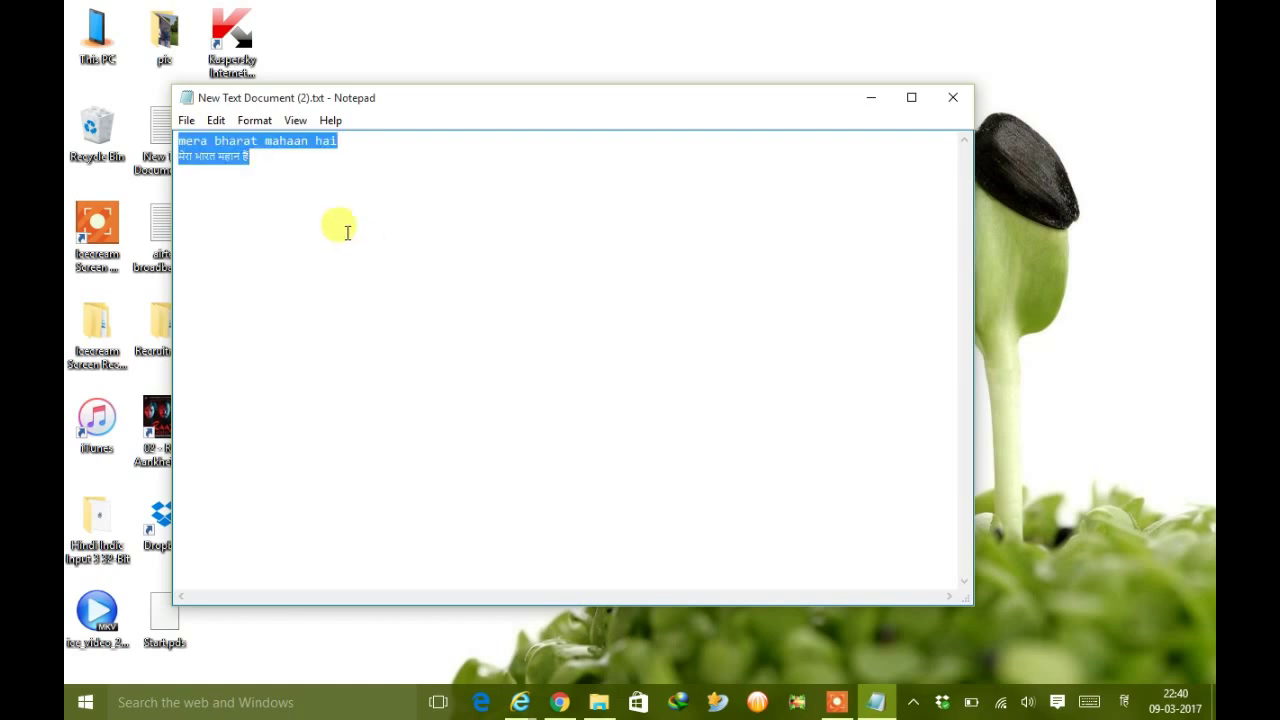
pyautogui.click(291, 121)
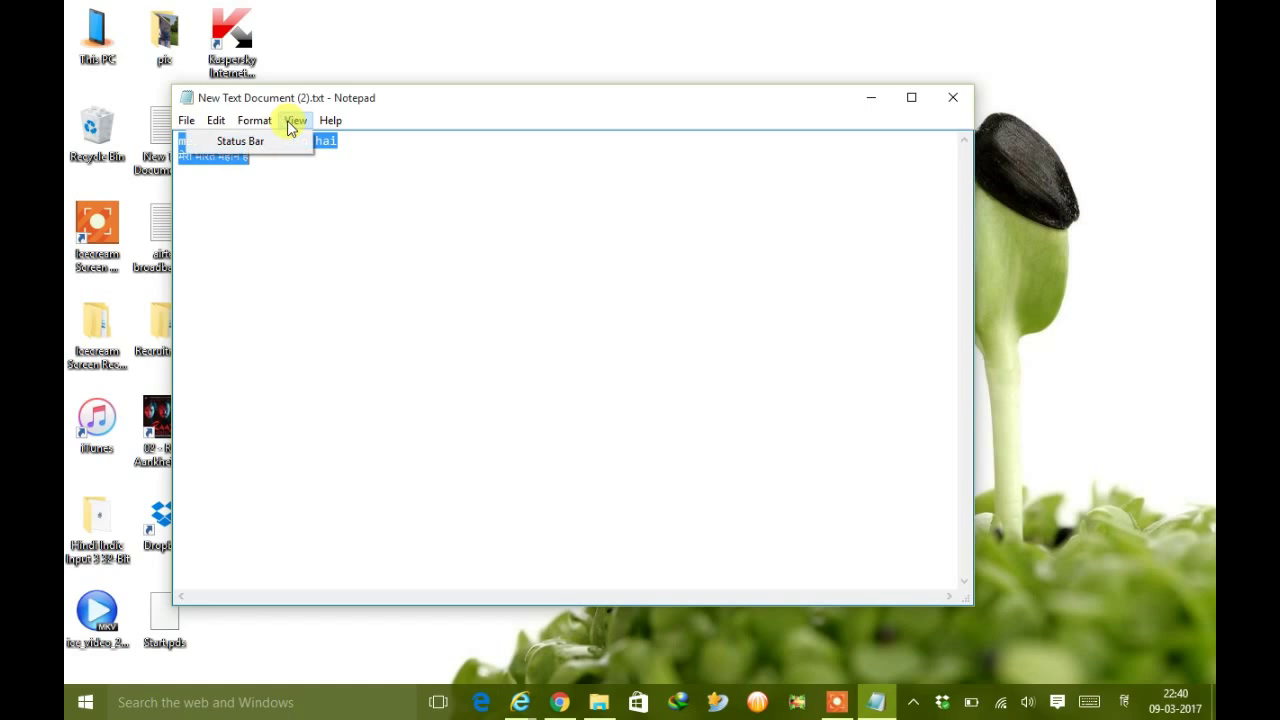
pyautogui.moveTo(258, 125)
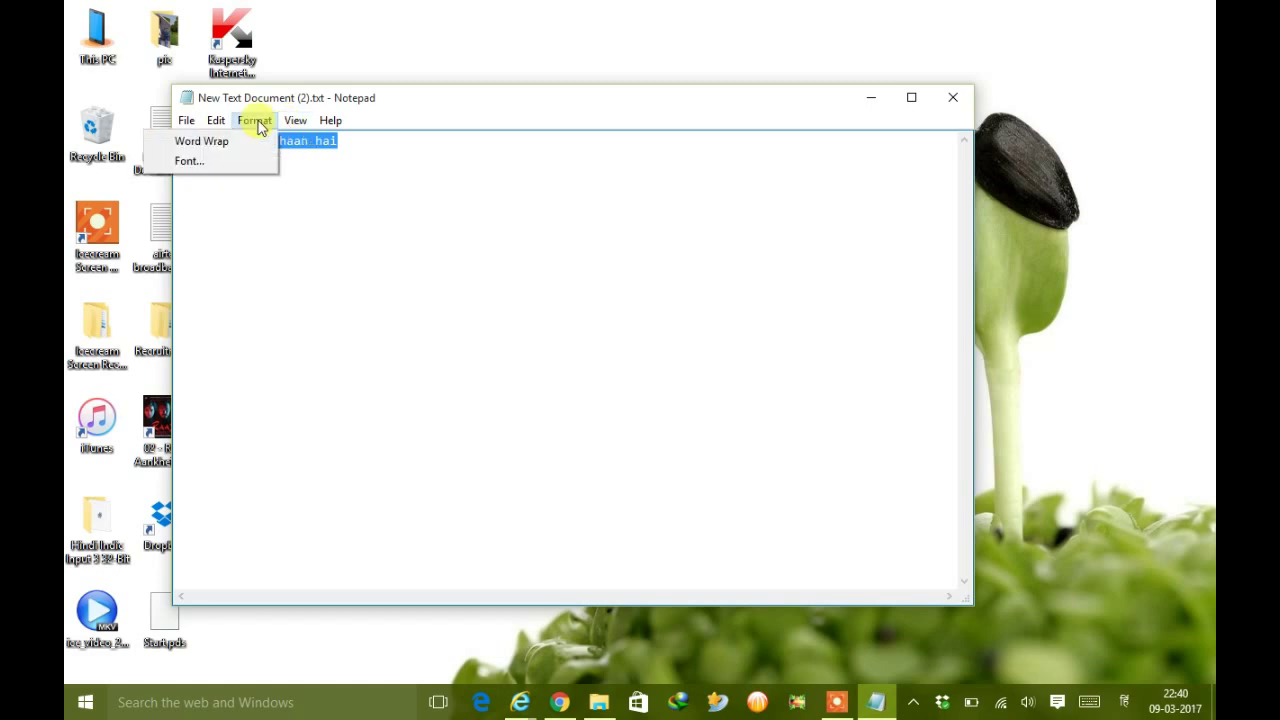
pyautogui.click(221, 163)
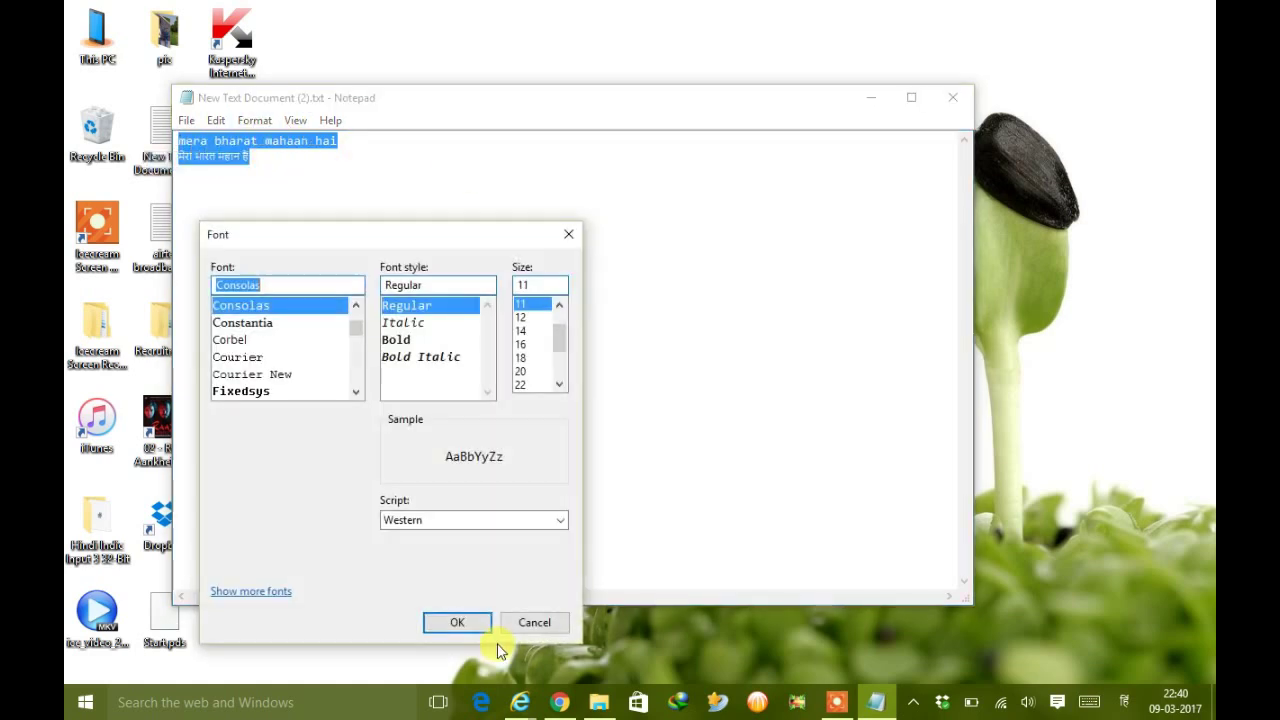
pyautogui.click(520, 372)
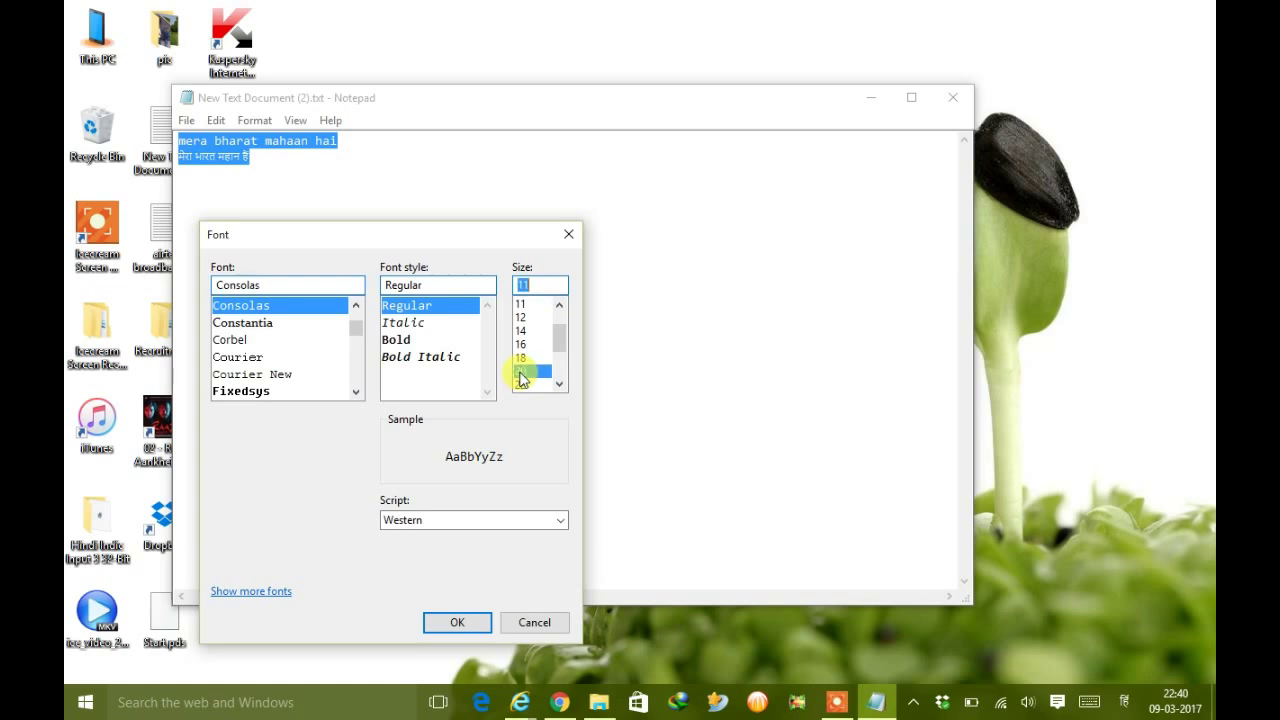
pyautogui.click(459, 624)
pyautogui.click(576, 316)
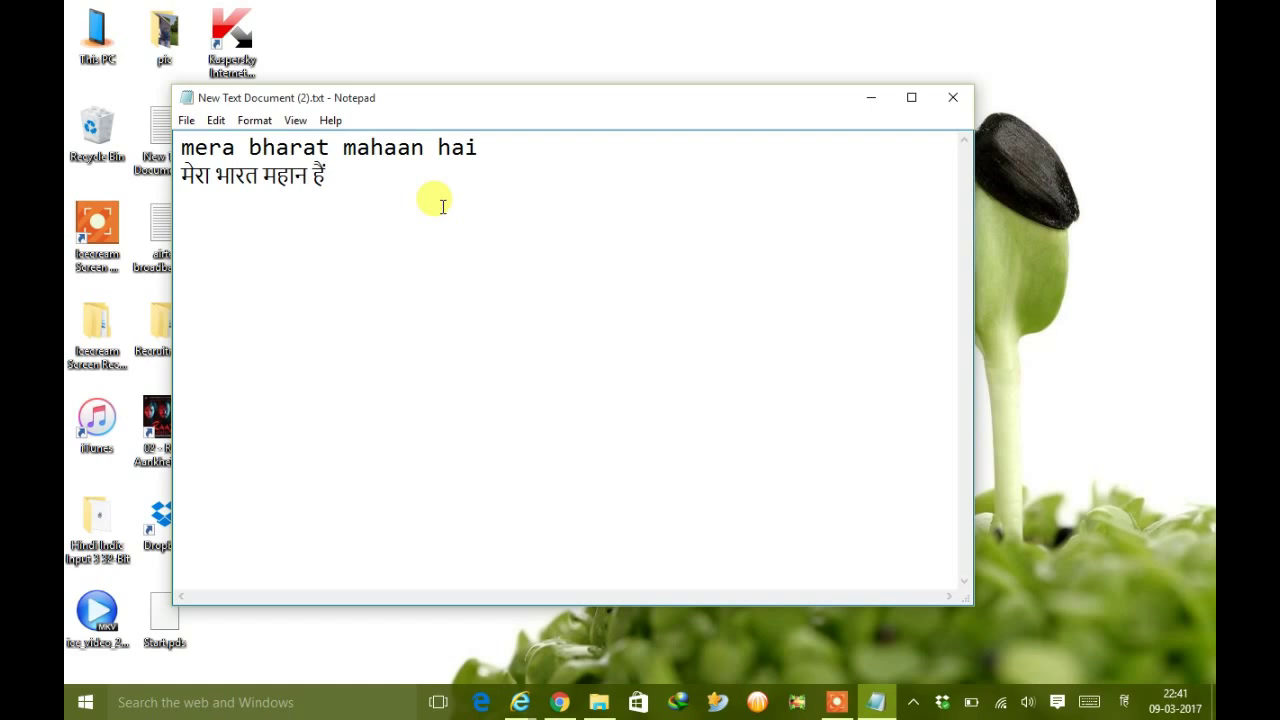
# Try transliterating "kri" on a new third line to view its Hindi suggestions, and erase it
pyautogui.press('Return')
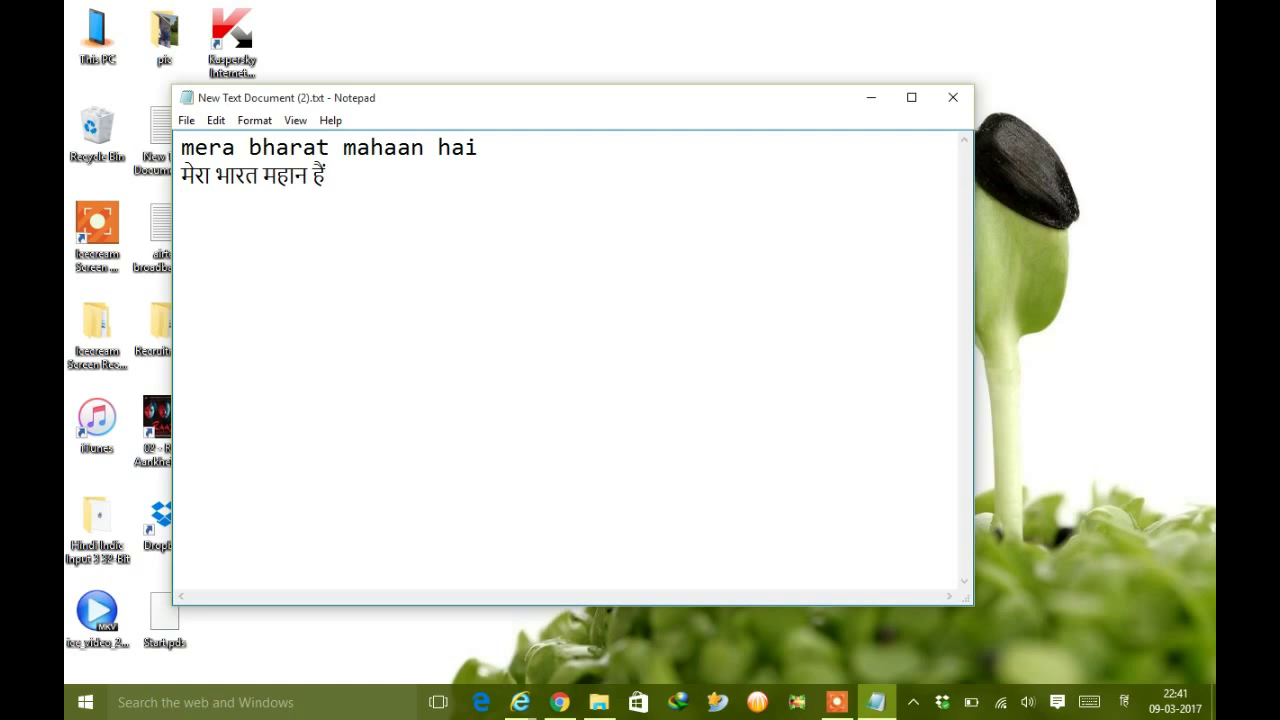
pyautogui.write('kri')
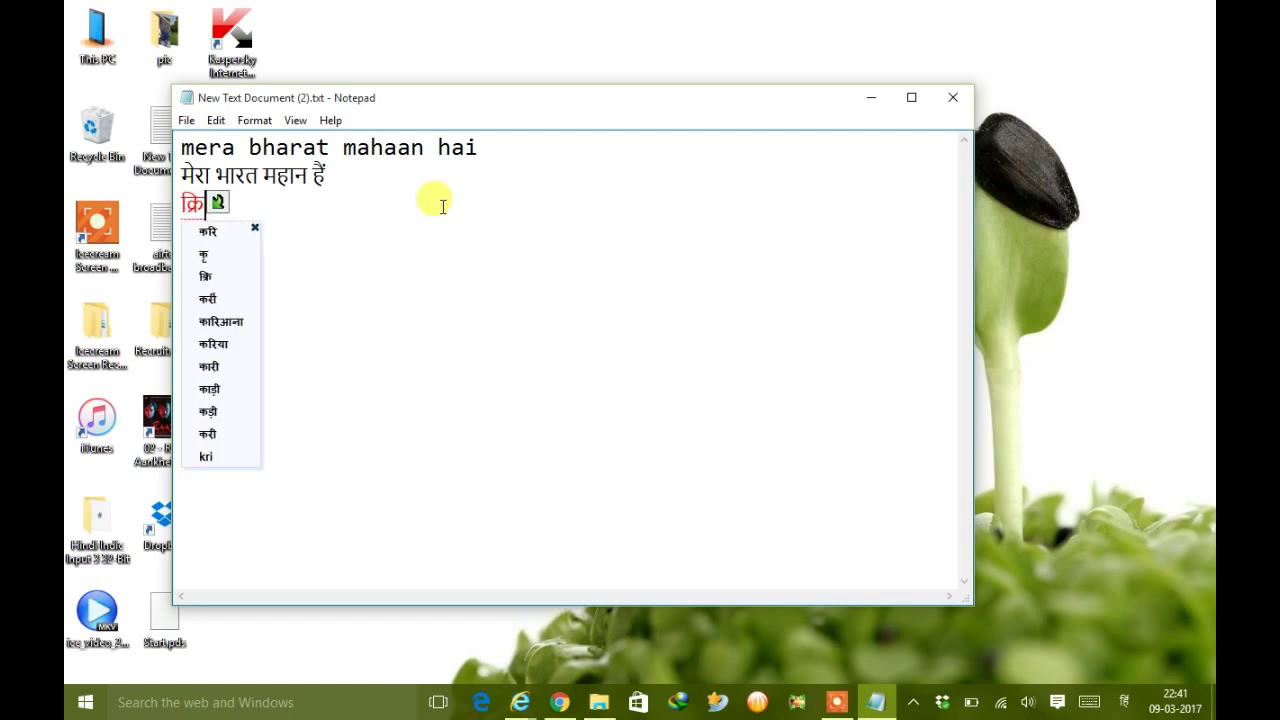
pyautogui.press('BackSpace')
pyautogui.press('BackSpace')
pyautogui.press('BackSpace')
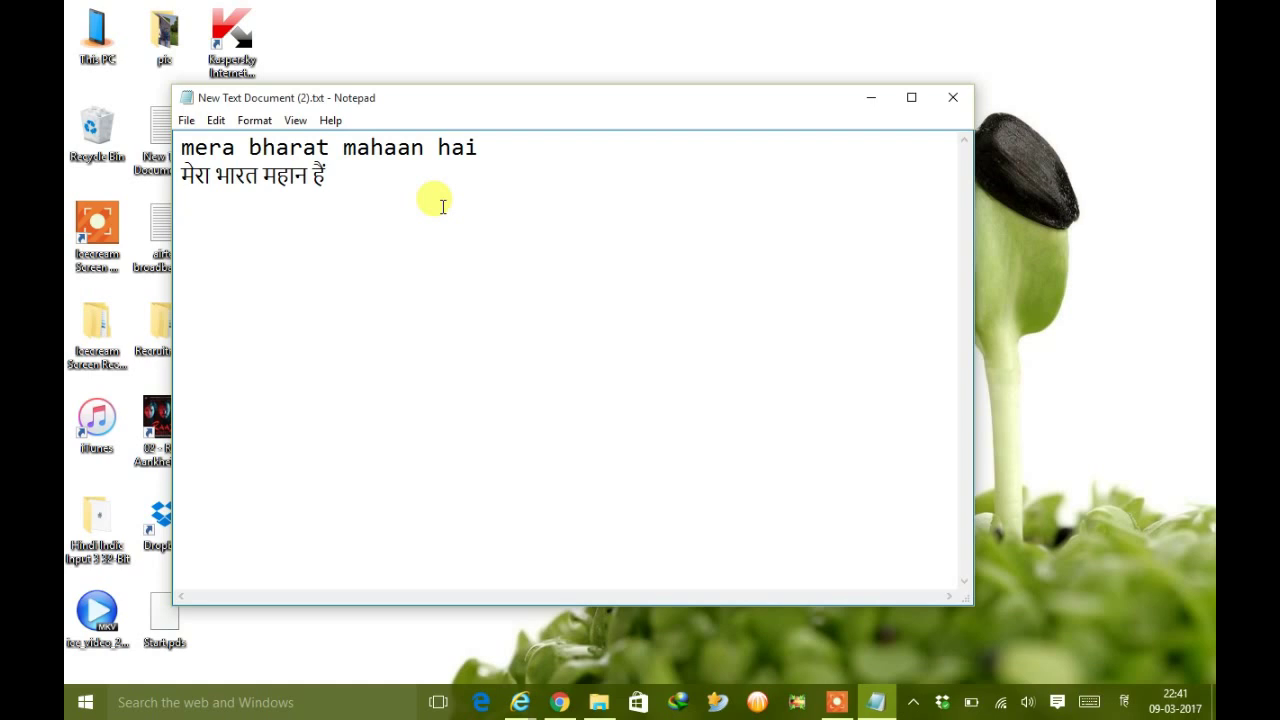
# Add another line break and switch the input language to the English (India) keyboard
pyautogui.press('Return')
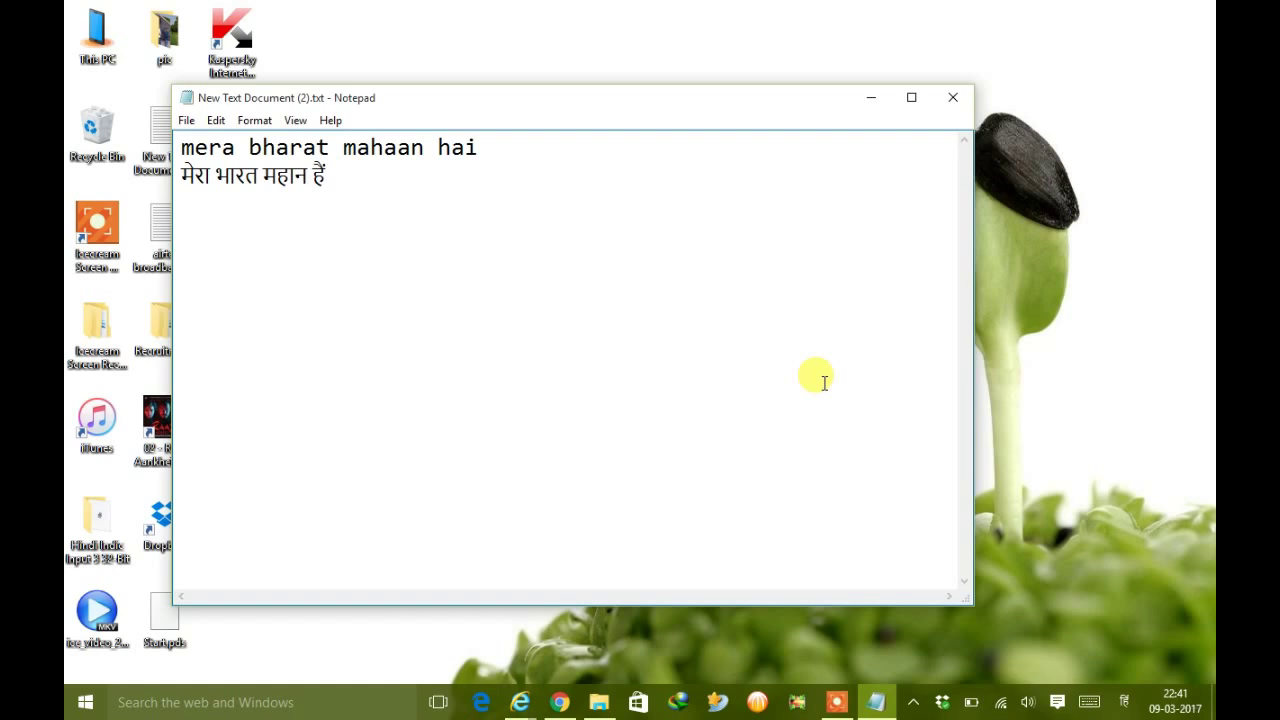
pyautogui.click(1112, 703)
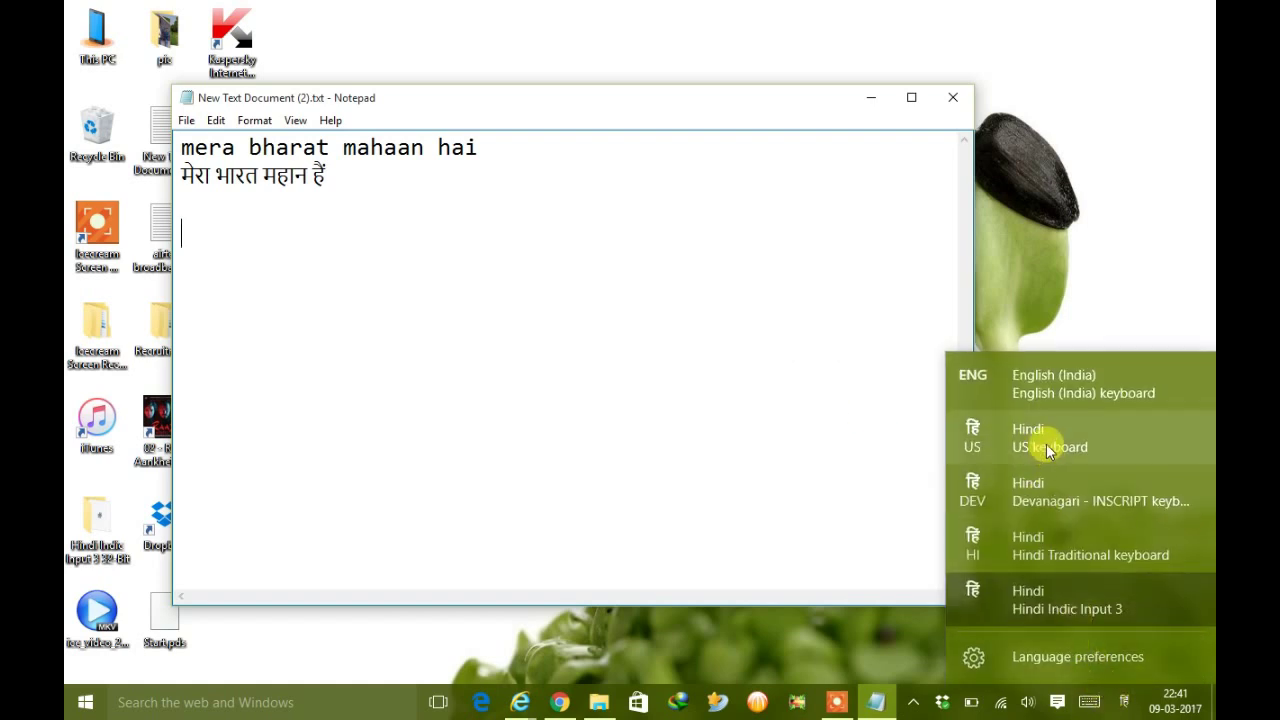
pyautogui.click(1046, 407)
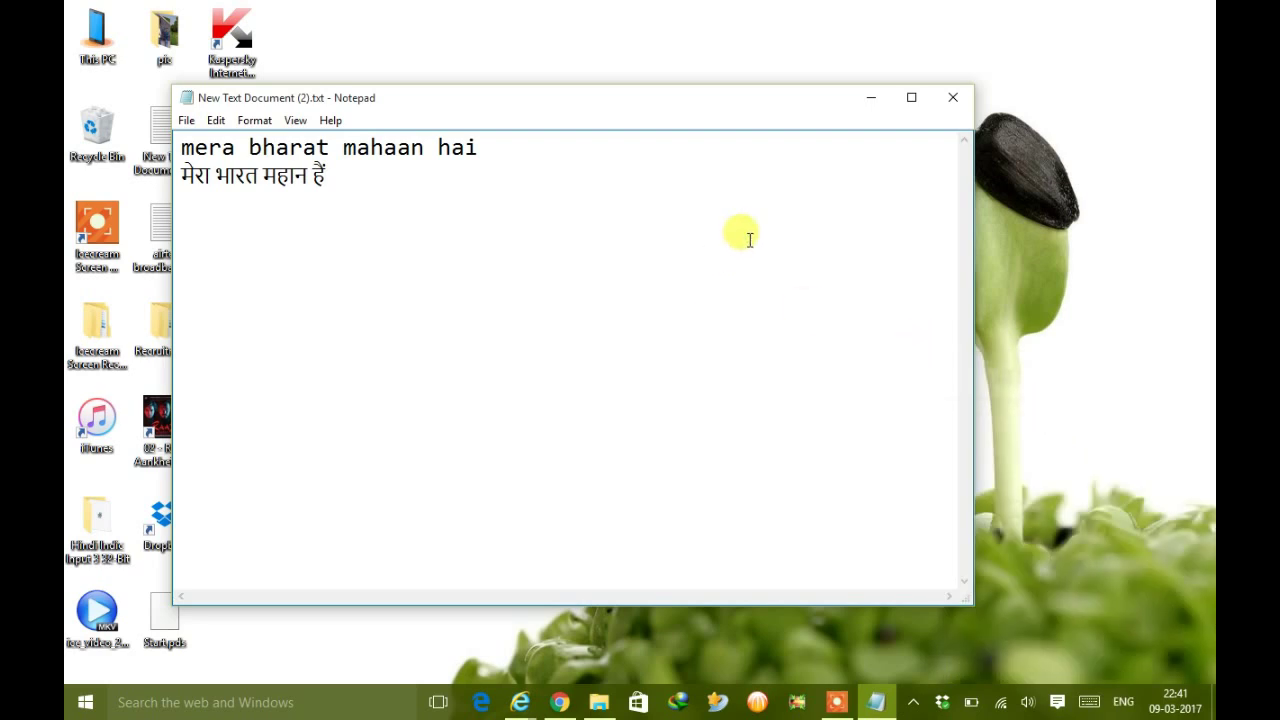
# Close the text document, saving its changes and accepting the ANSI encoding
pyautogui.click(953, 97)
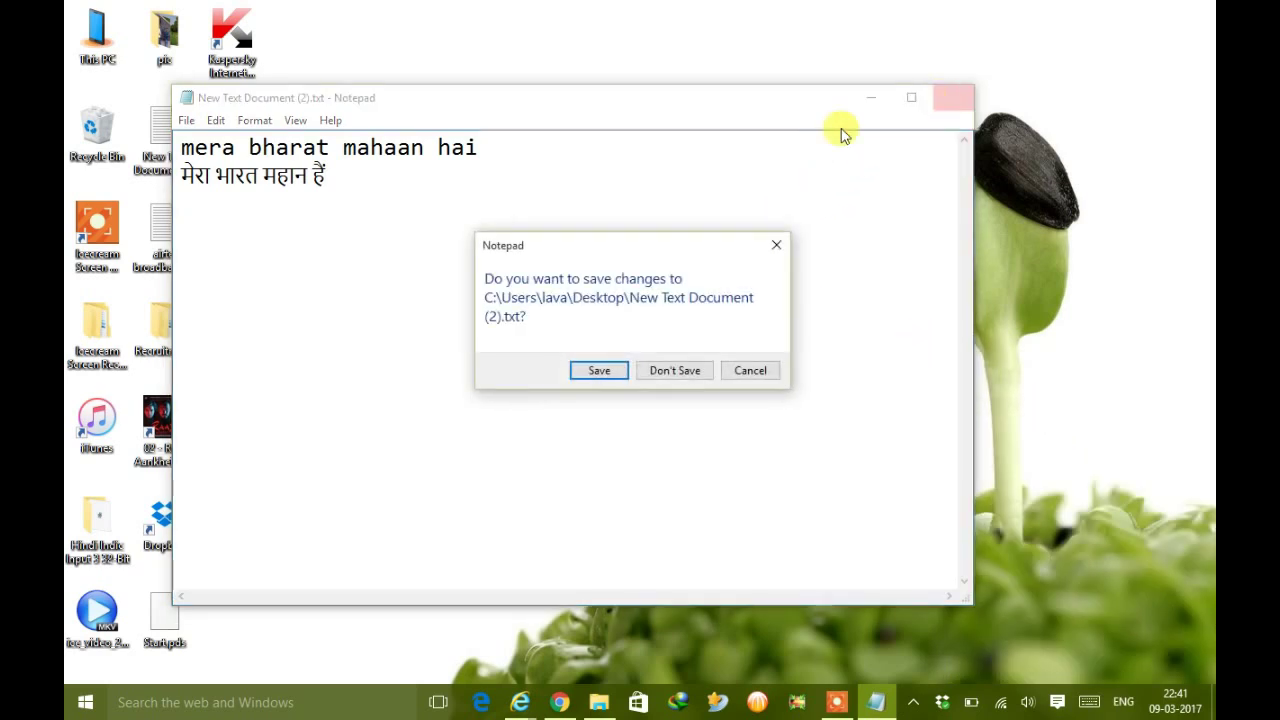
pyautogui.click(599, 370)
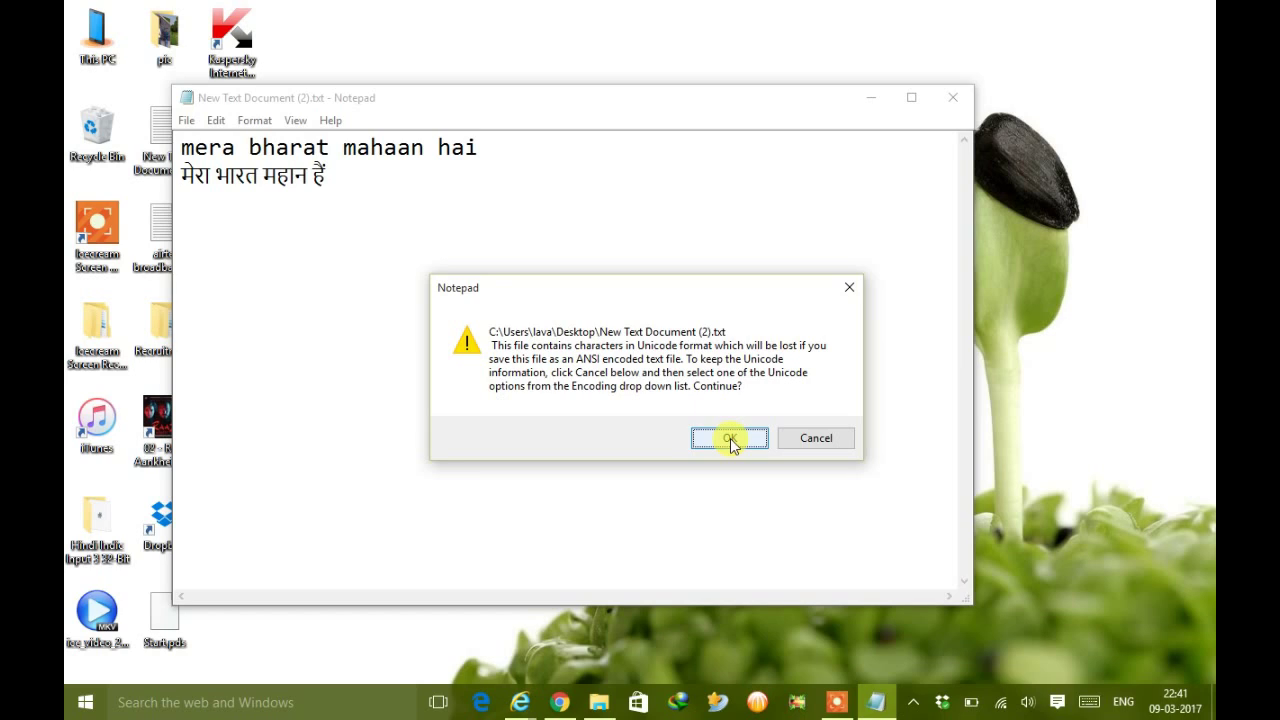
pyautogui.click(730, 438)
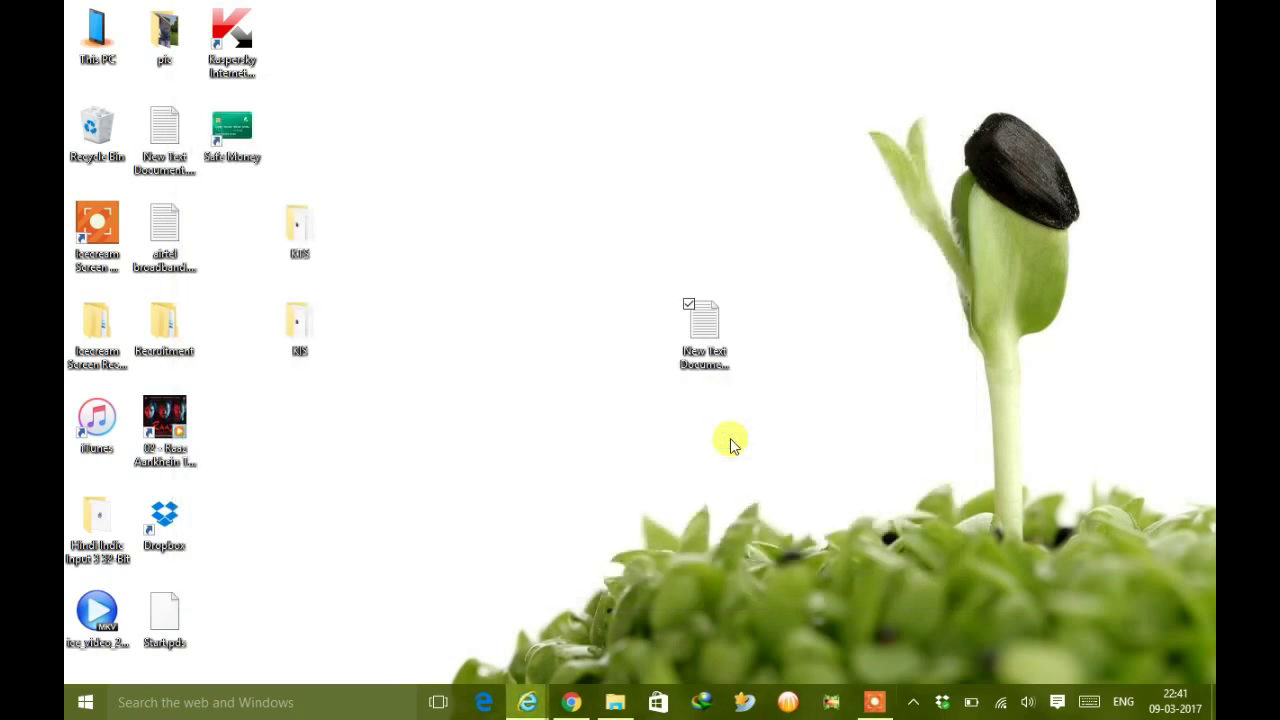